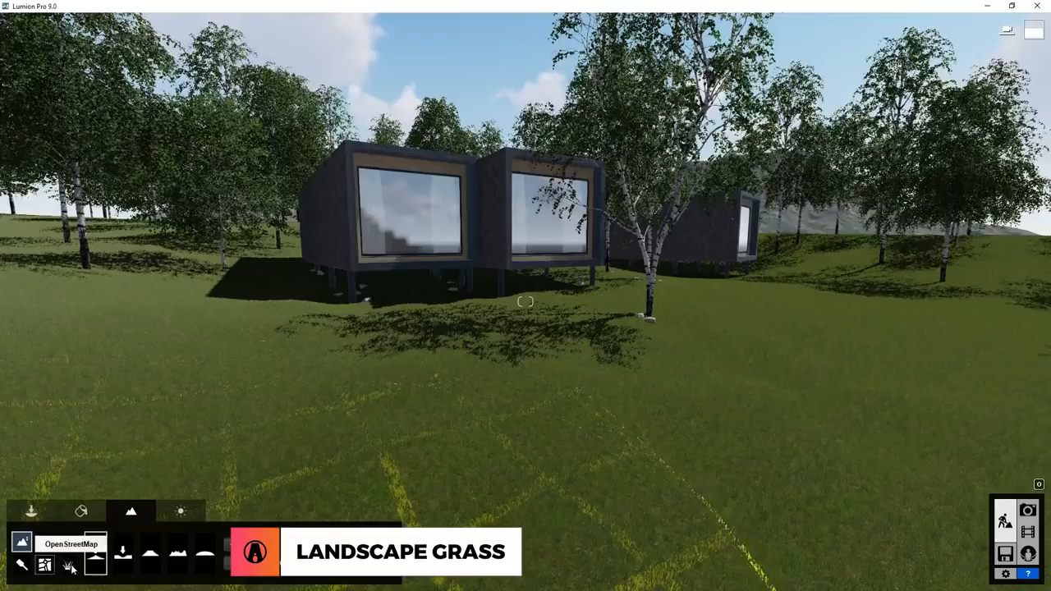
# Turn on landscape grass and adjust it, setting Grass Size to 0.5 and tuning Grass Height and Grass Wildness.
pyautogui.click(68, 565)
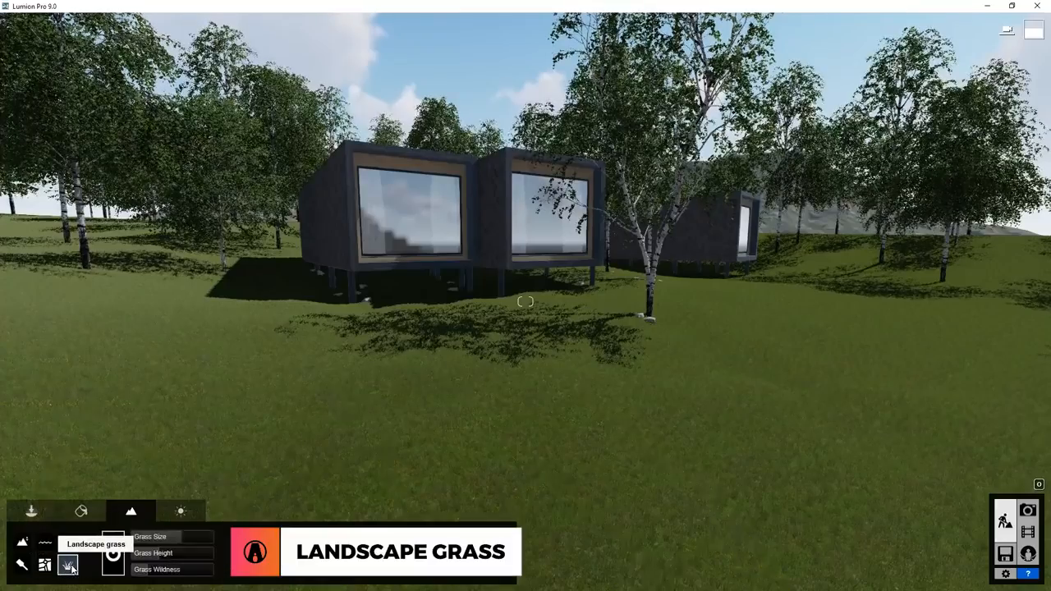
pyautogui.click(114, 565)
pyautogui.click(113, 565)
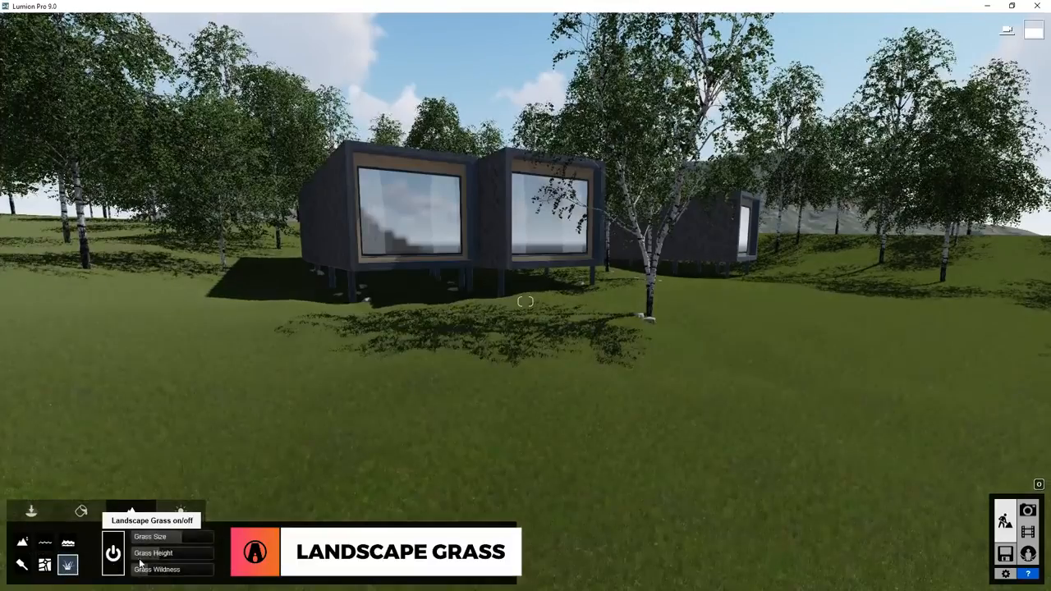
pyautogui.moveTo(181, 542)
pyautogui.mouseDown()
pyautogui.moveTo(216, 547)
pyautogui.moveTo(206, 574)
pyautogui.moveTo(195, 573)
pyautogui.moveTo(181, 538)
pyautogui.mouseUp()
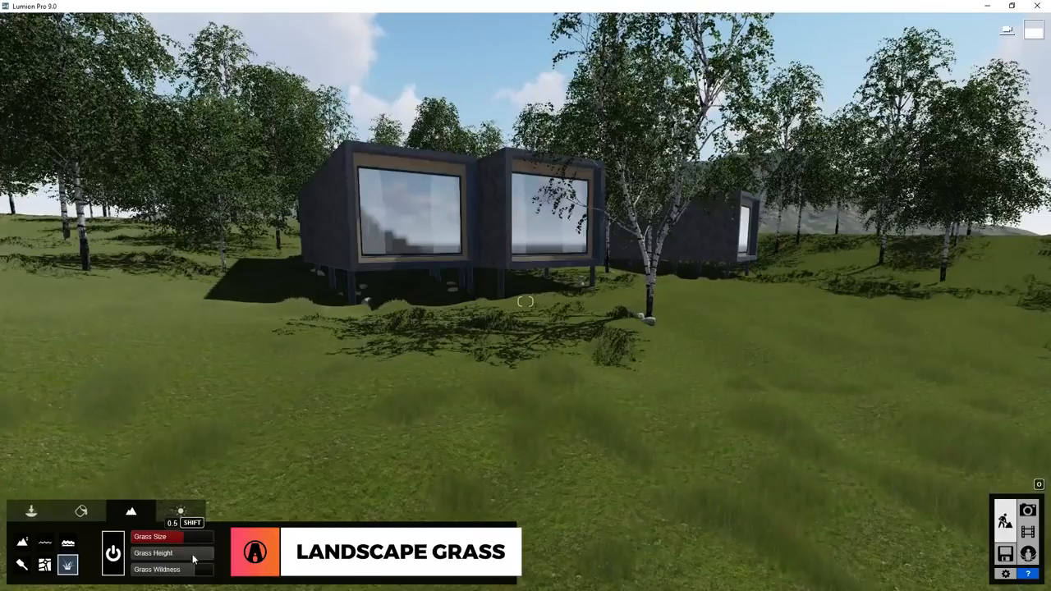
pyautogui.click(168, 554)
pyautogui.moveTo(180, 576)
pyautogui.mouseDown()
pyautogui.moveTo(213, 577)
pyautogui.moveTo(162, 583)
pyautogui.mouseUp()
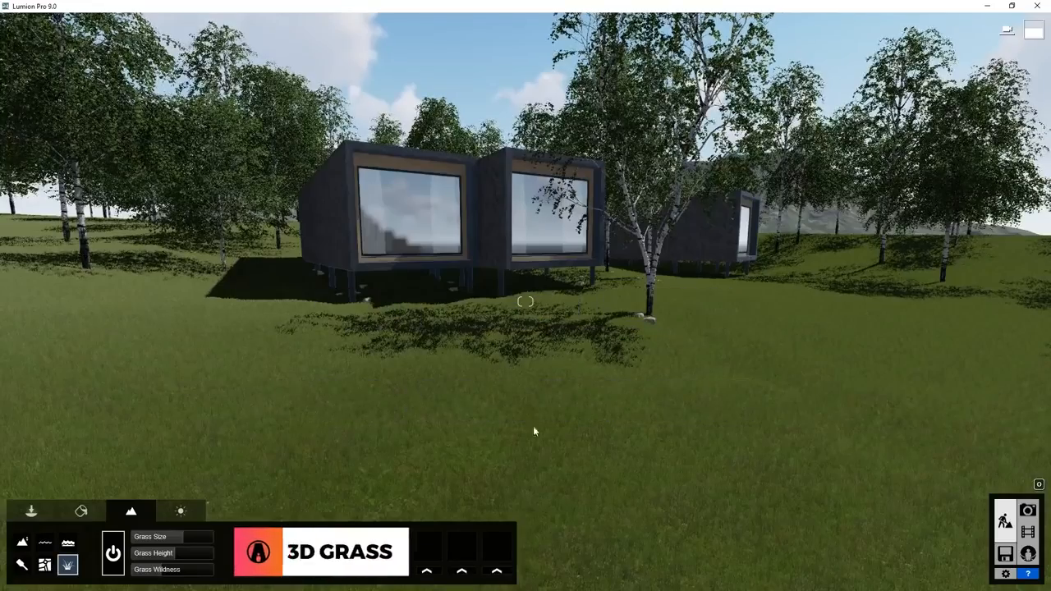
# Select the Winter House model's ground material and open the 3D Grass category of the nature materials.
pyautogui.click(81, 513)
pyautogui.click(499, 409)
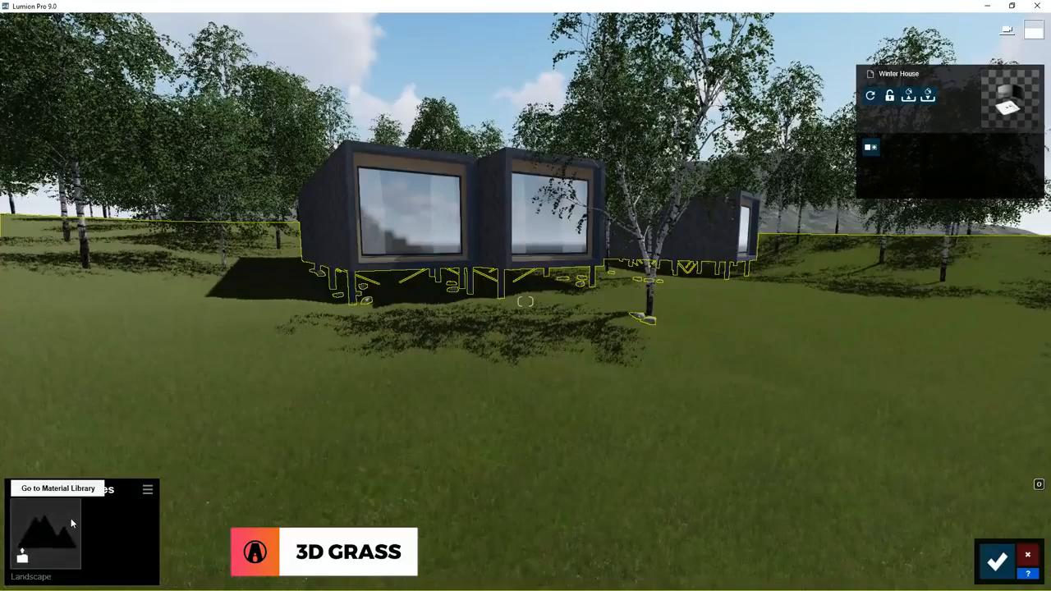
pyautogui.click(70, 520)
pyautogui.click(46, 217)
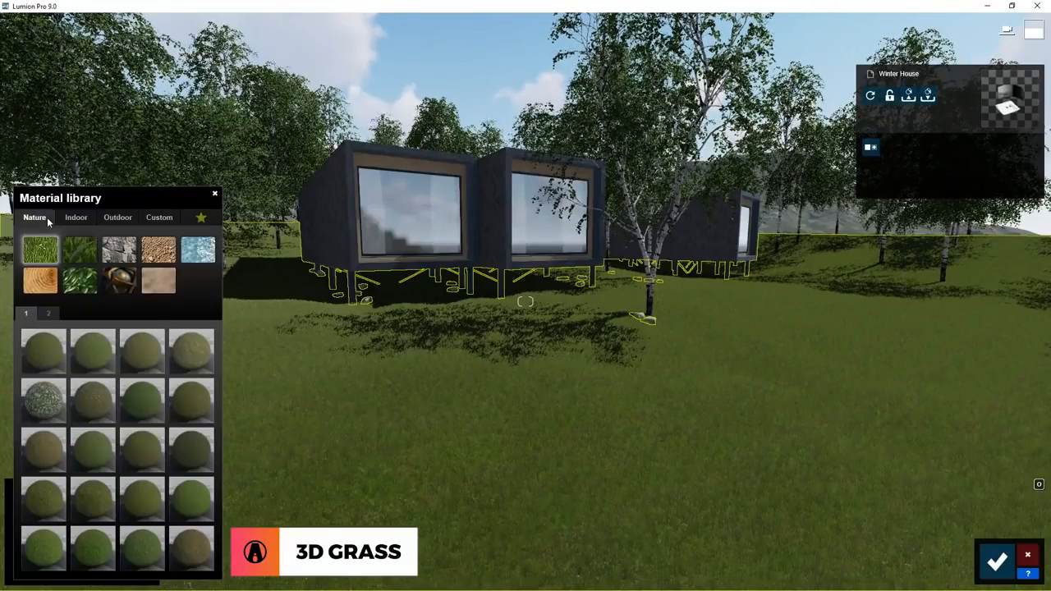
pyautogui.click(75, 252)
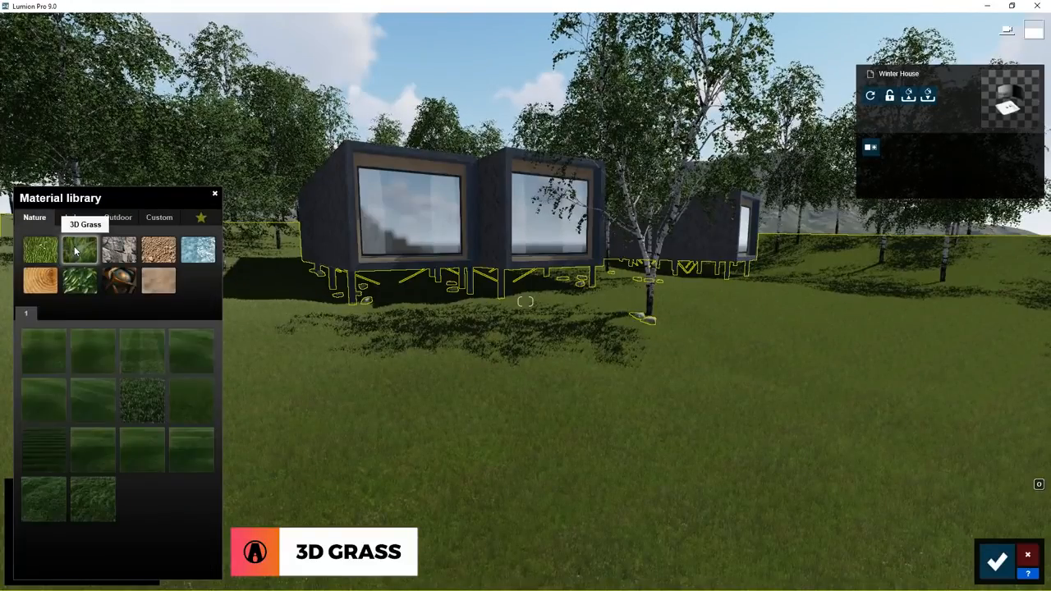
# Try the Checkerboard Grass and Circular Grass materials on the ground one after another.
pyautogui.click(51, 351)
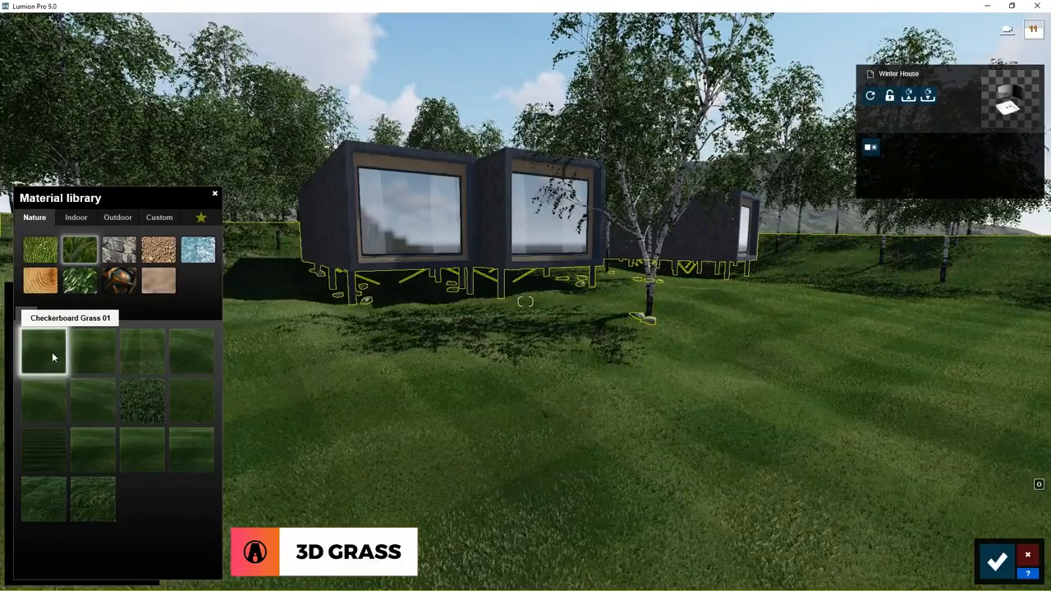
pyautogui.click(92, 355)
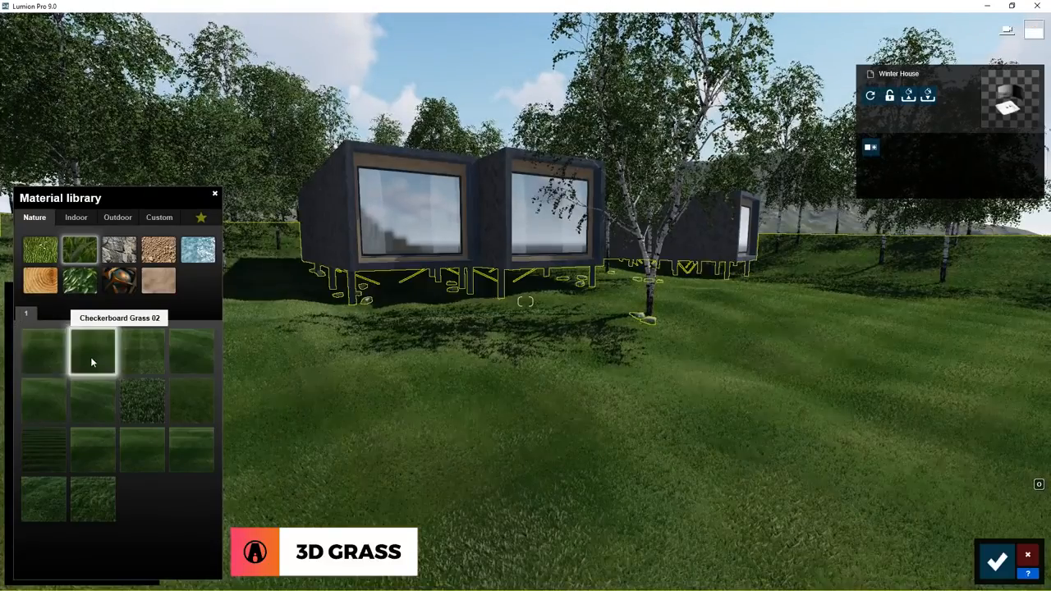
pyautogui.click(149, 358)
pyautogui.click(194, 356)
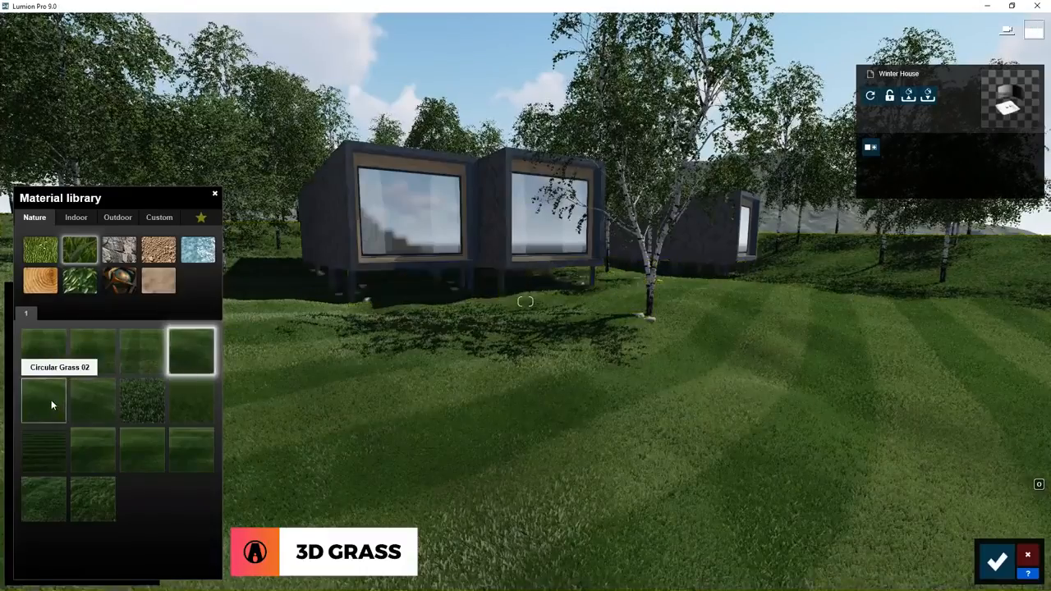
pyautogui.click(51, 404)
pyautogui.click(110, 413)
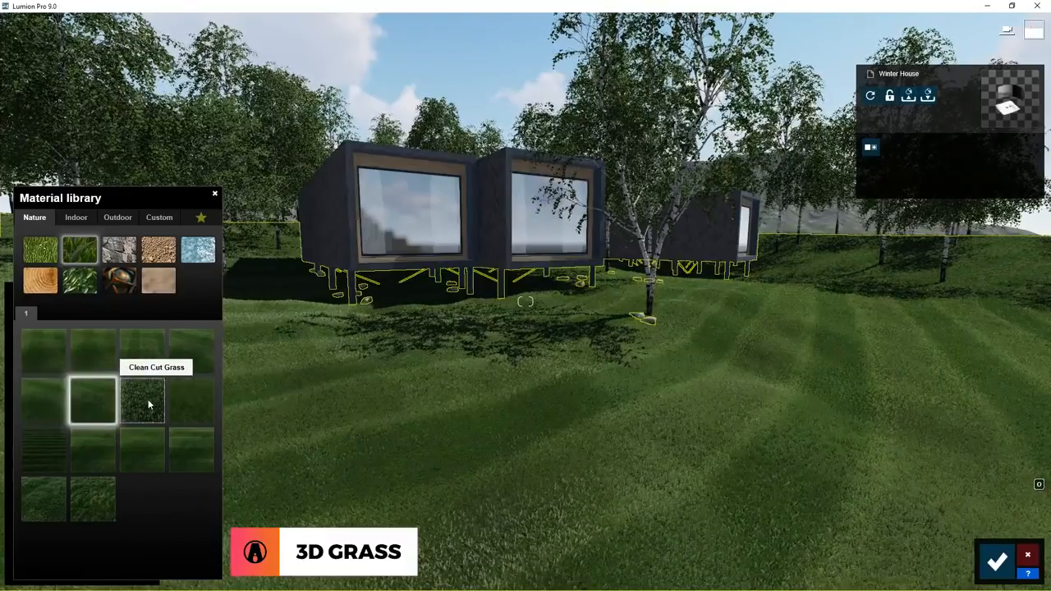
# Try the Clean Cut, Farm, Row and Wild Grass materials on the ground, ending with Wild Grass 02.
pyautogui.click(148, 399)
pyautogui.click(188, 399)
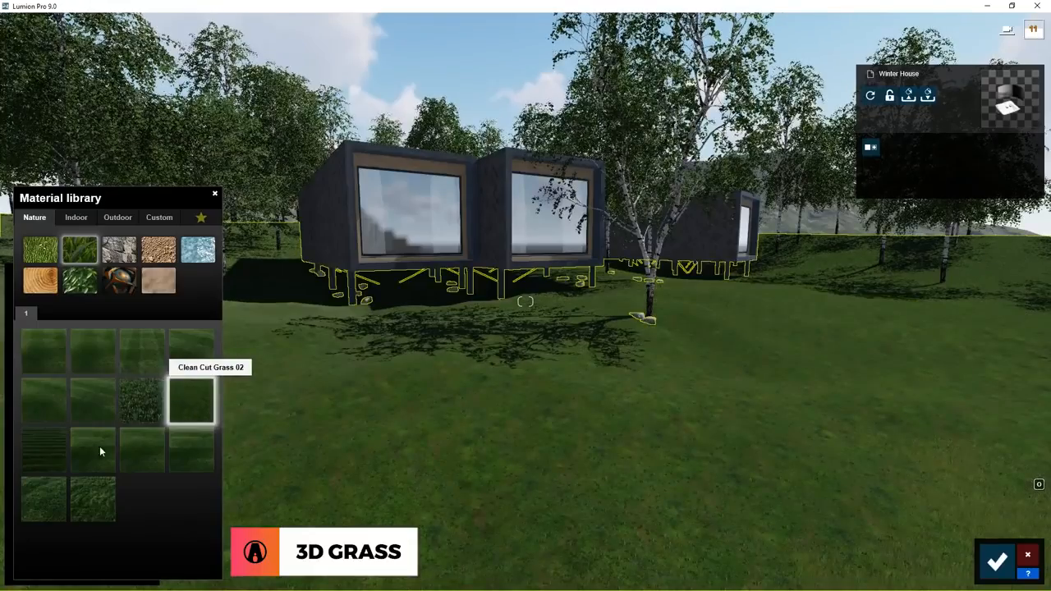
pyautogui.click(49, 465)
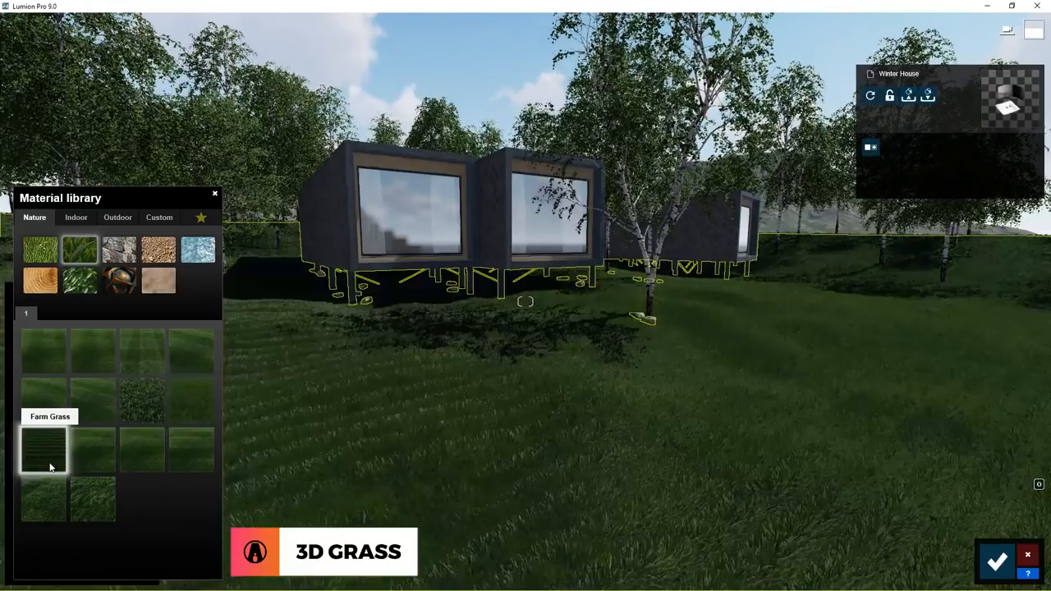
pyautogui.click(103, 467)
pyautogui.click(148, 456)
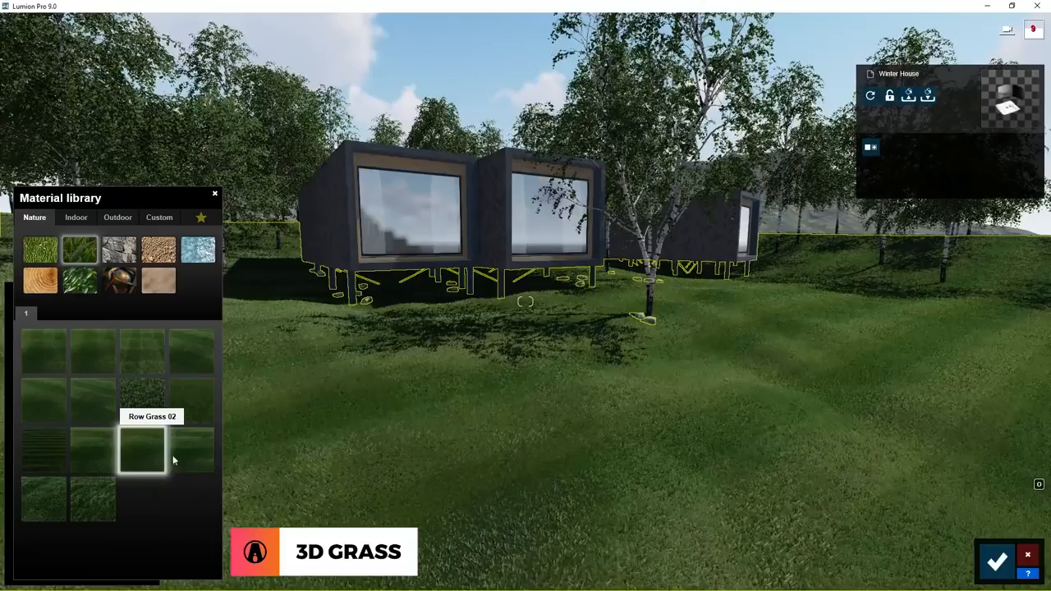
pyautogui.click(194, 451)
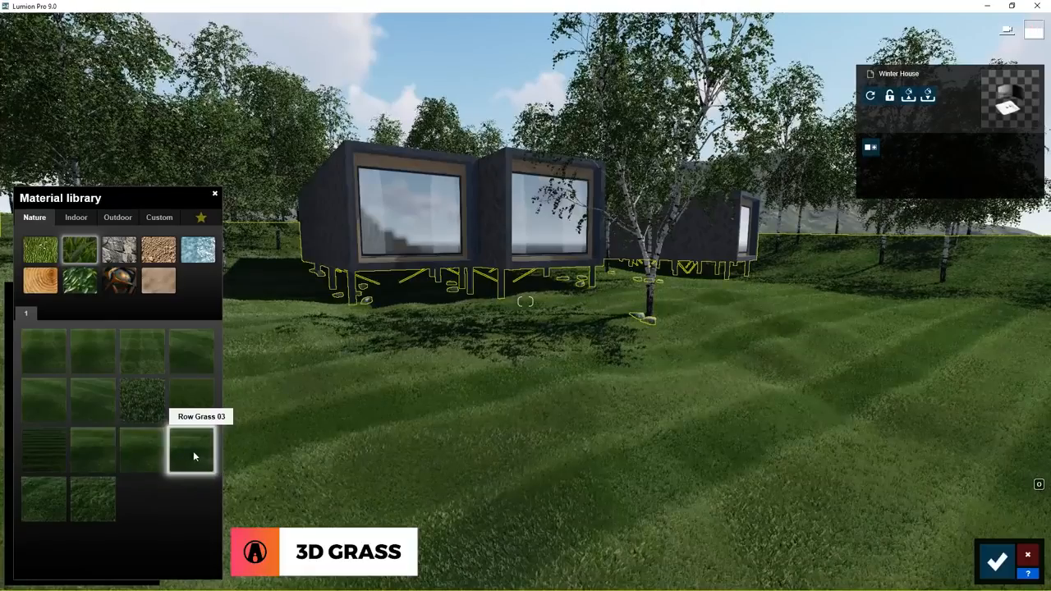
pyautogui.click(51, 498)
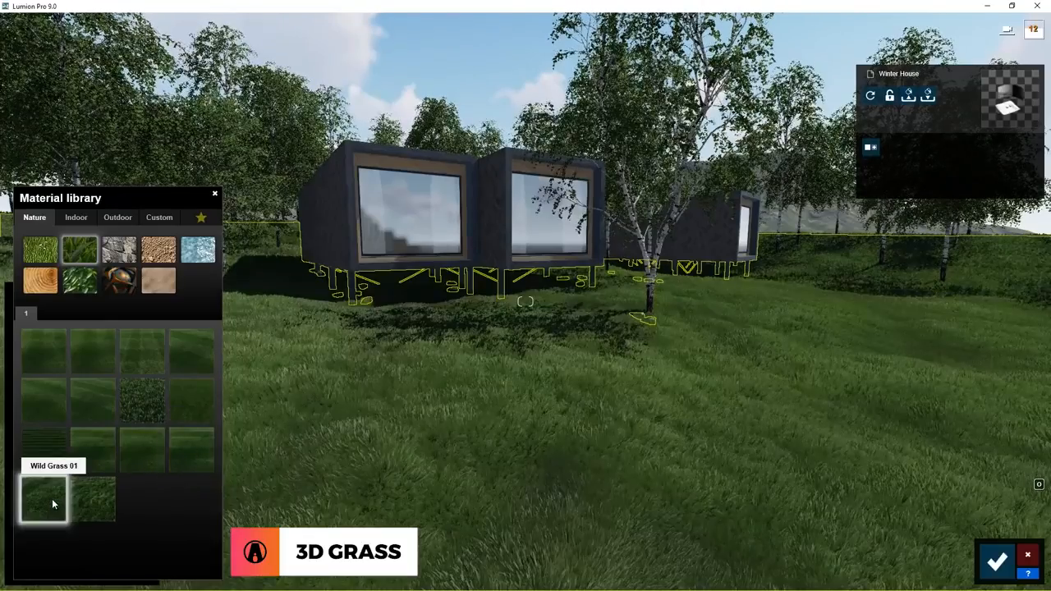
pyautogui.click(99, 509)
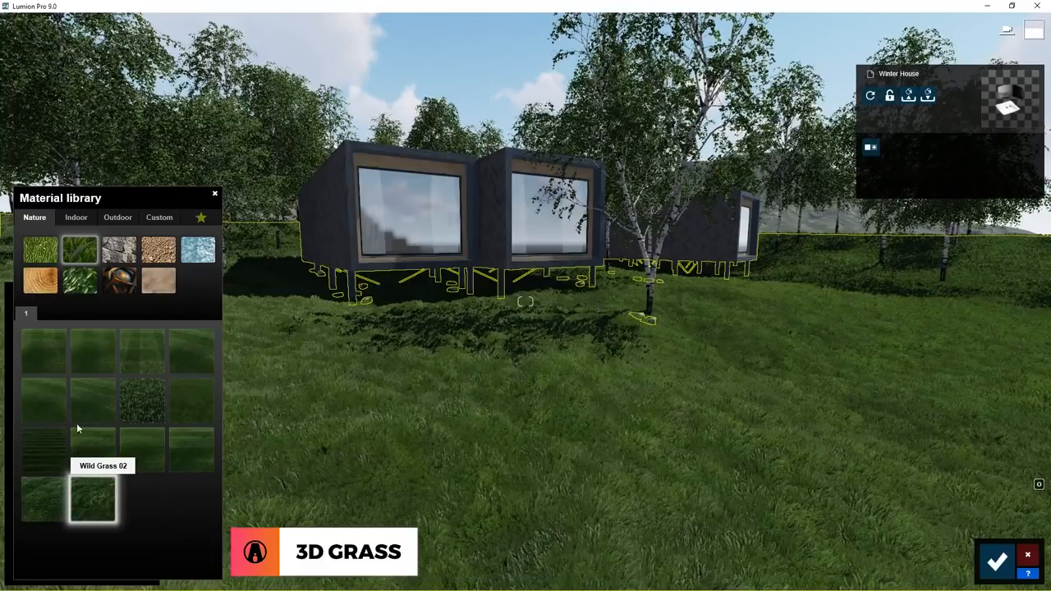
# Apply Circular Grass 01 to the ground, with Colorization at 0.7 and a muted green tint.
pyautogui.click(179, 343)
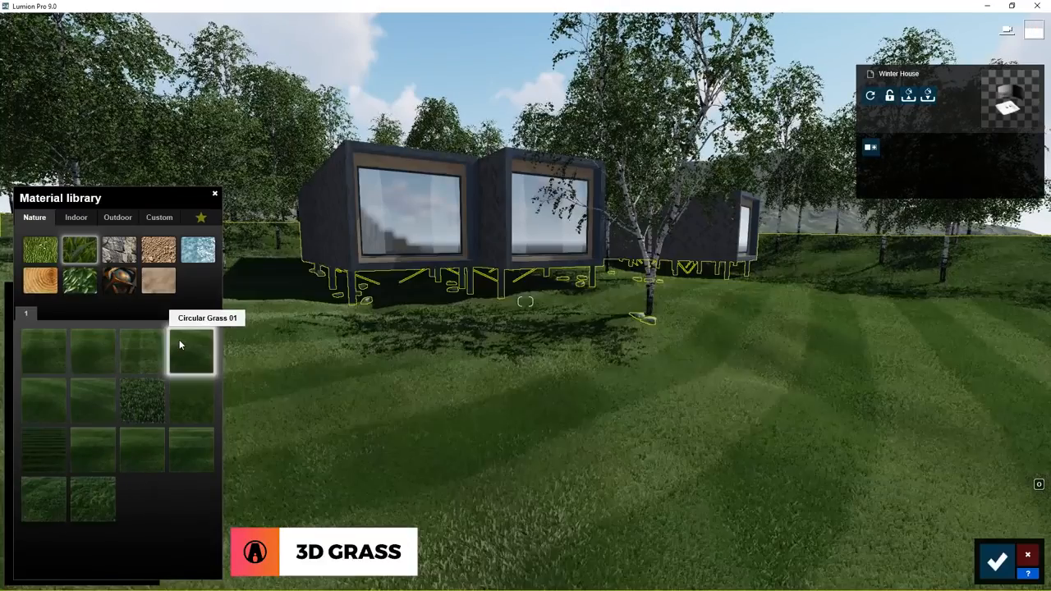
pyautogui.click(191, 358)
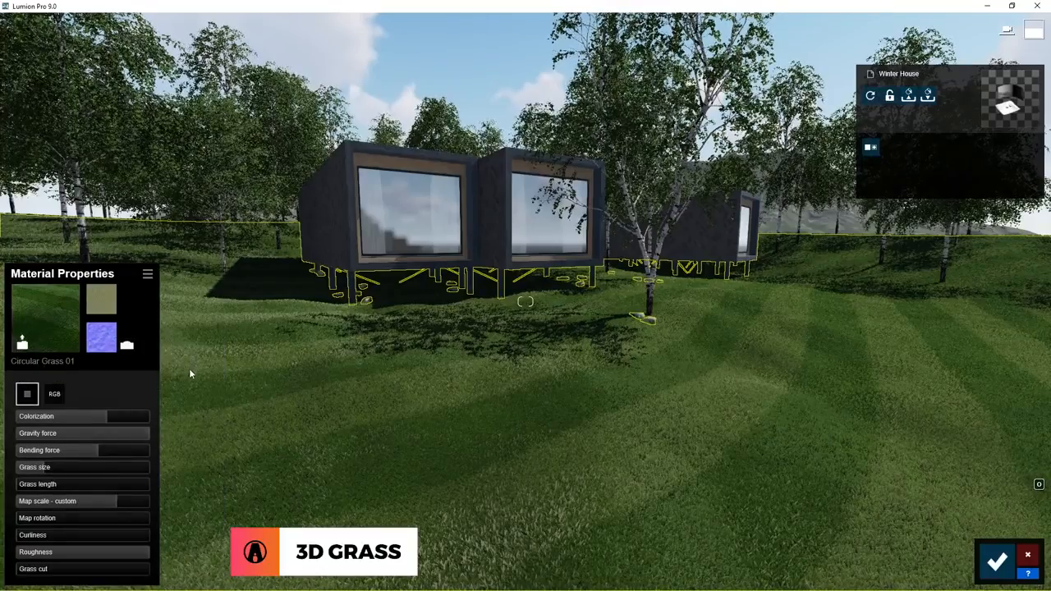
pyautogui.moveTo(108, 417)
pyautogui.mouseDown()
pyautogui.moveTo(25, 426)
pyautogui.moveTo(99, 430)
pyautogui.mouseUp()
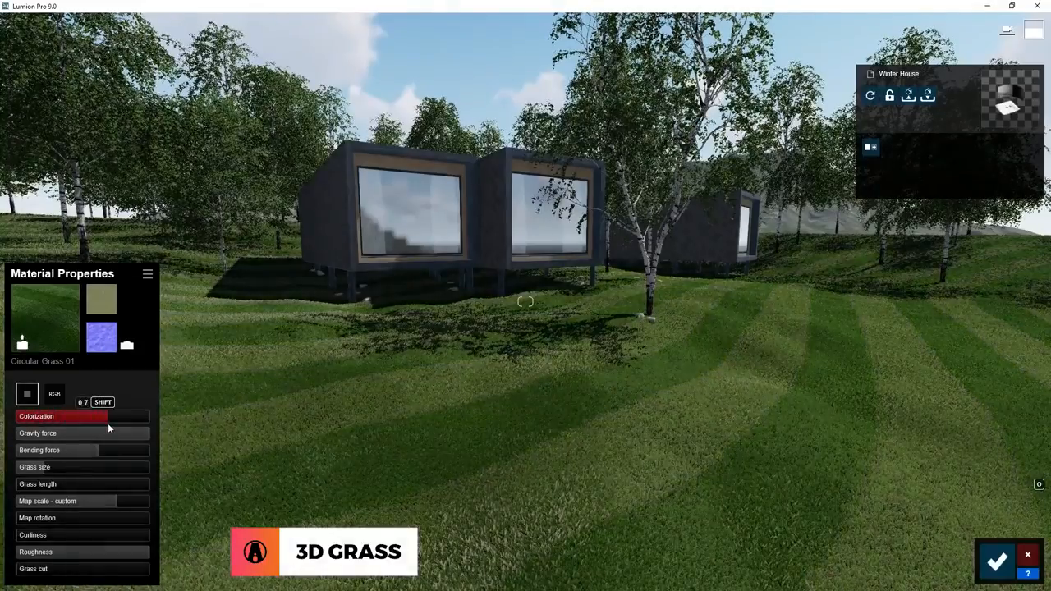
pyautogui.click(55, 394)
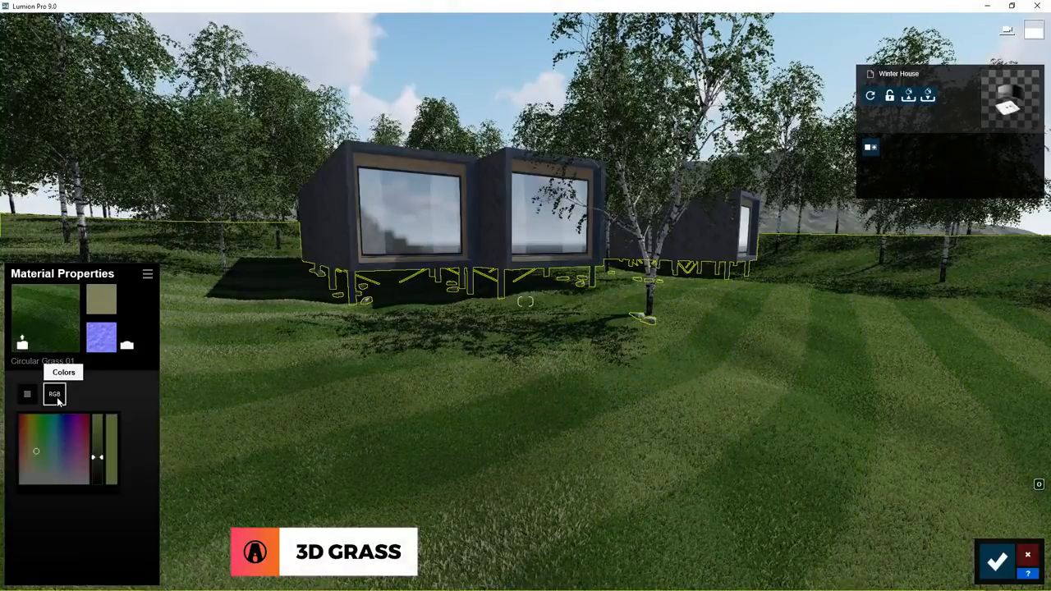
pyautogui.moveTo(100, 460)
pyautogui.mouseDown()
pyautogui.moveTo(99, 488)
pyautogui.moveTo(99, 427)
pyautogui.moveTo(98, 462)
pyautogui.moveTo(37, 457)
pyautogui.mouseUp()
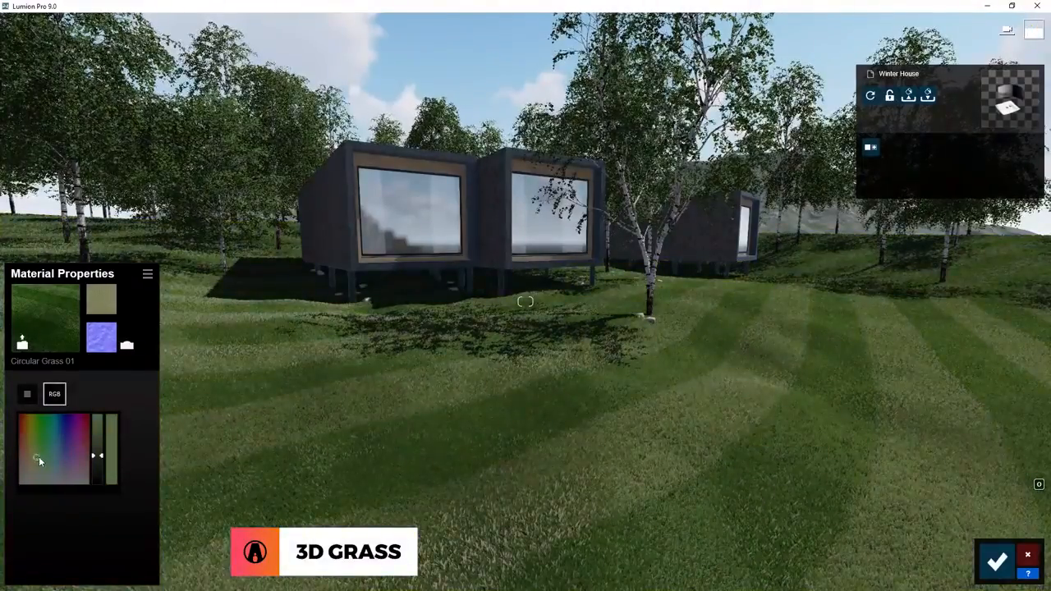
pyautogui.click(27, 394)
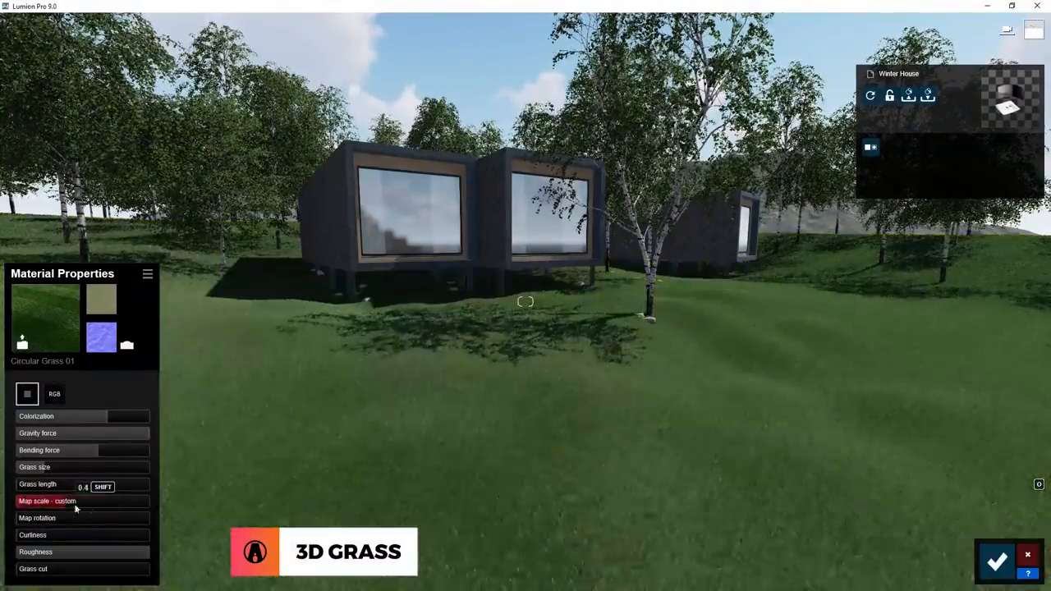
# Lower the grass pattern's map scale slightly, then increase Grass size and set Grass length to 0.6.
pyautogui.moveTo(75, 508); pyautogui.dragTo(14, 525)
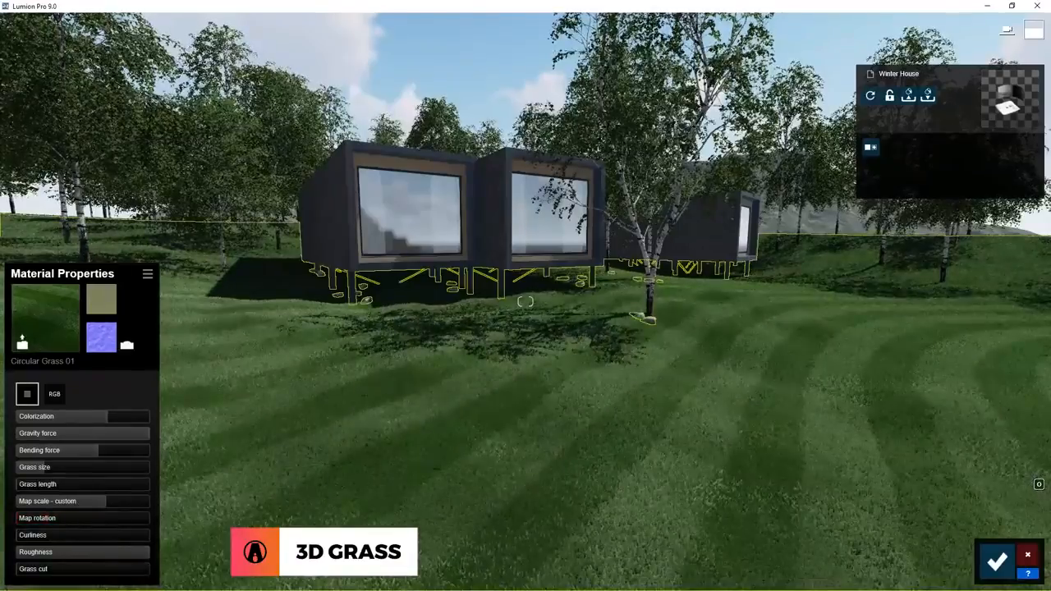
pyautogui.press('w')
pyautogui.moveTo(353, 489); pyautogui.dragTo(355, 512, button='right')
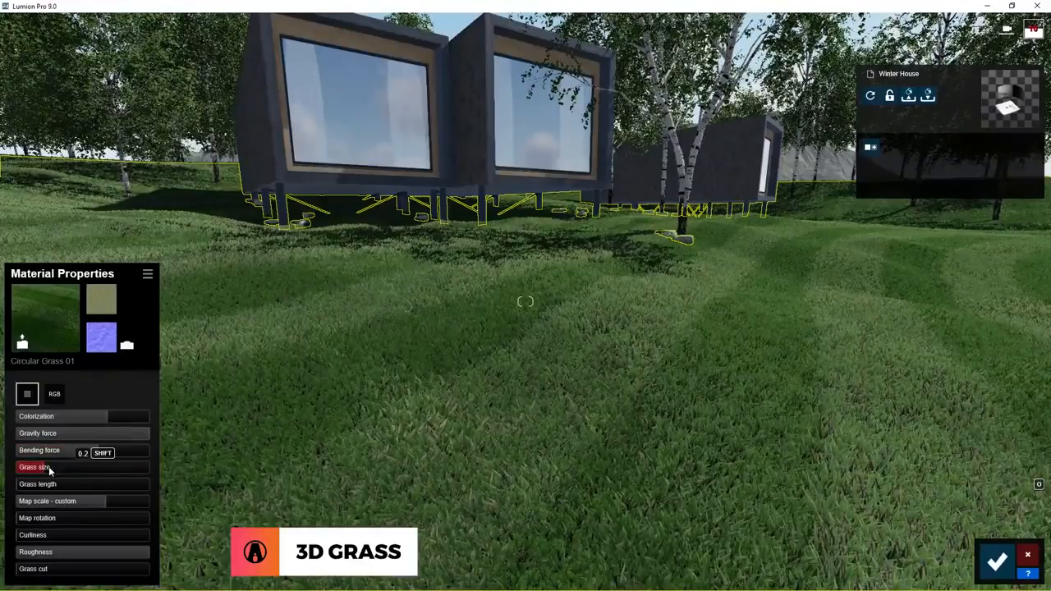
pyautogui.moveTo(49, 469); pyautogui.dragTo(91, 489)
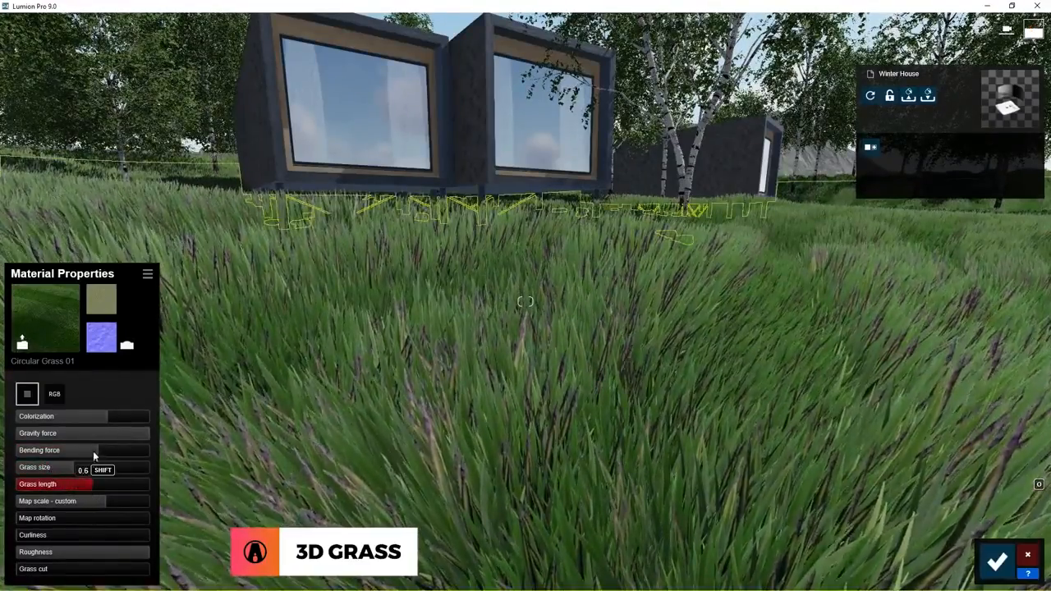
# Refine the blades by lowering Gravity force and Grass size, setting Grass length to 0.9 and Curliness to maximum.
pyautogui.moveTo(94, 436); pyautogui.dragTo(176, 439)
pyautogui.moveTo(91, 452); pyautogui.dragTo(101, 480)
pyautogui.moveTo(117, 435)
pyautogui.mouseDown()
pyautogui.moveTo(96, 436)
pyautogui.moveTo(119, 442)
pyautogui.mouseUp()
pyautogui.moveTo(74, 468)
pyautogui.mouseDown()
pyautogui.moveTo(35, 469)
pyautogui.moveTo(46, 486)
pyautogui.moveTo(70, 479)
pyautogui.mouseUp()
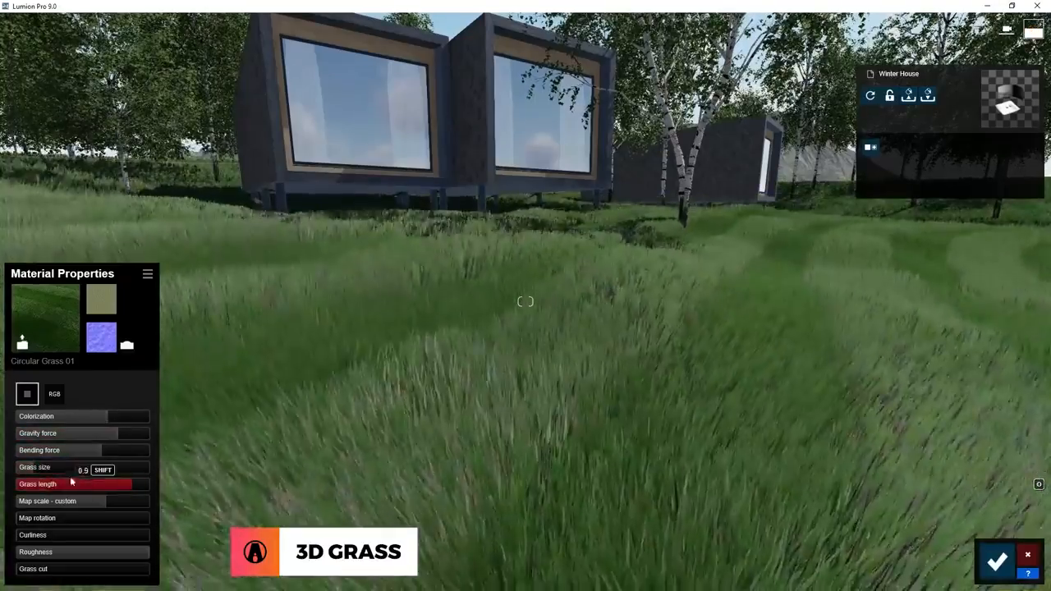
pyautogui.moveTo(33, 536); pyautogui.dragTo(15, 582)
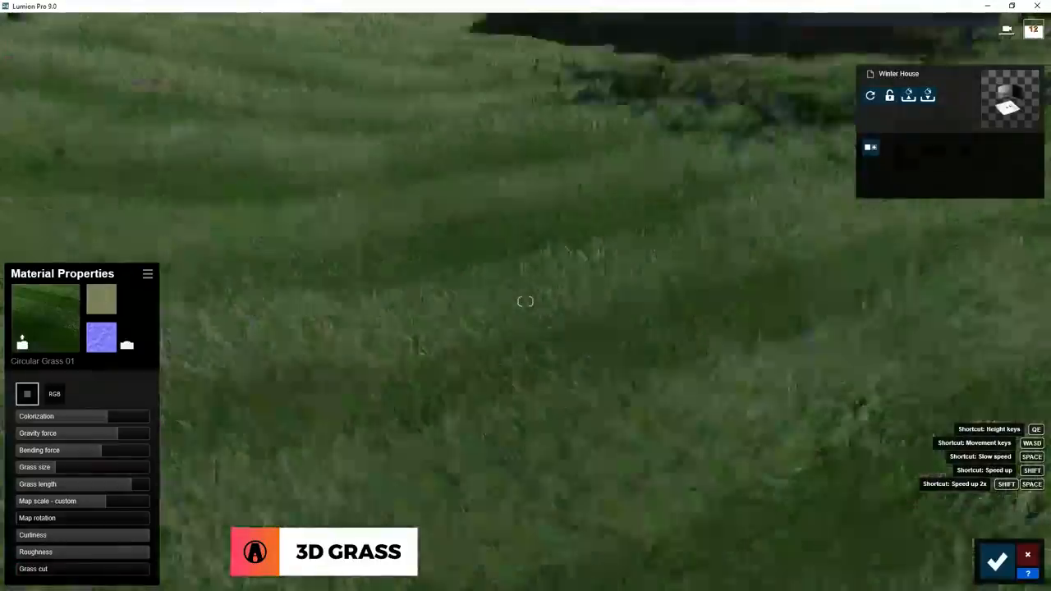
pyautogui.moveTo(525, 302); pyautogui.dragTo(566, 238, button='right')
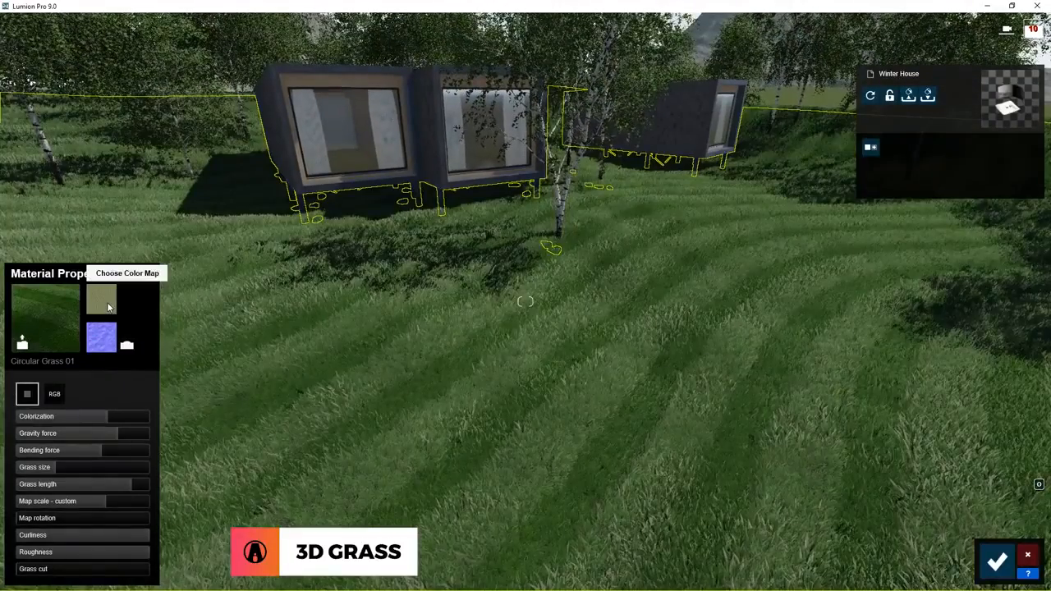
# Load a custom color map image into the Circular Grass 01 material and set Colorization slightly below half.
pyautogui.click(101, 301)
pyautogui.doubleClick(129, 97)
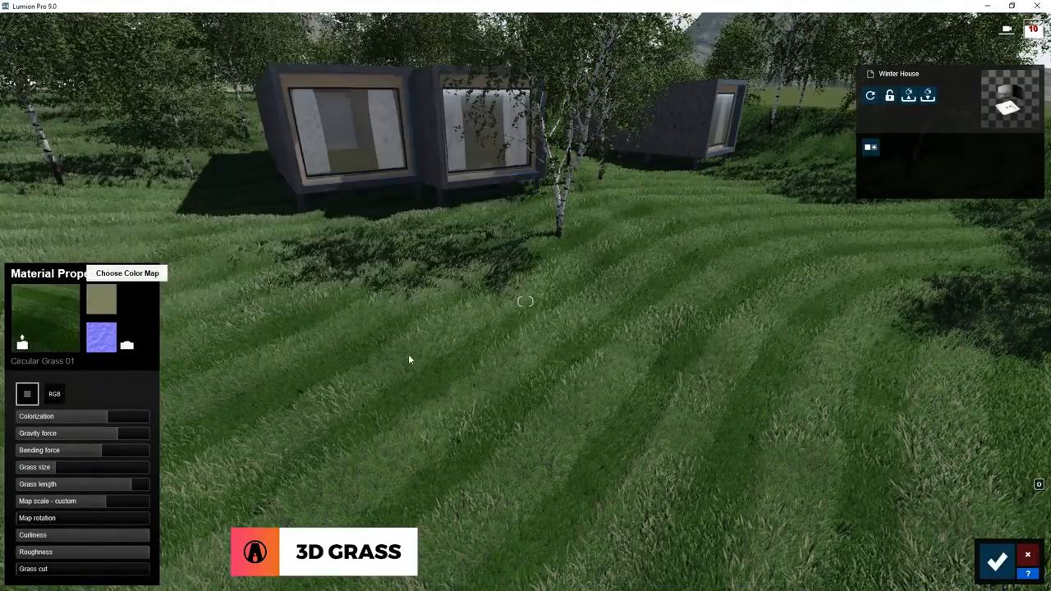
pyautogui.click(55, 418)
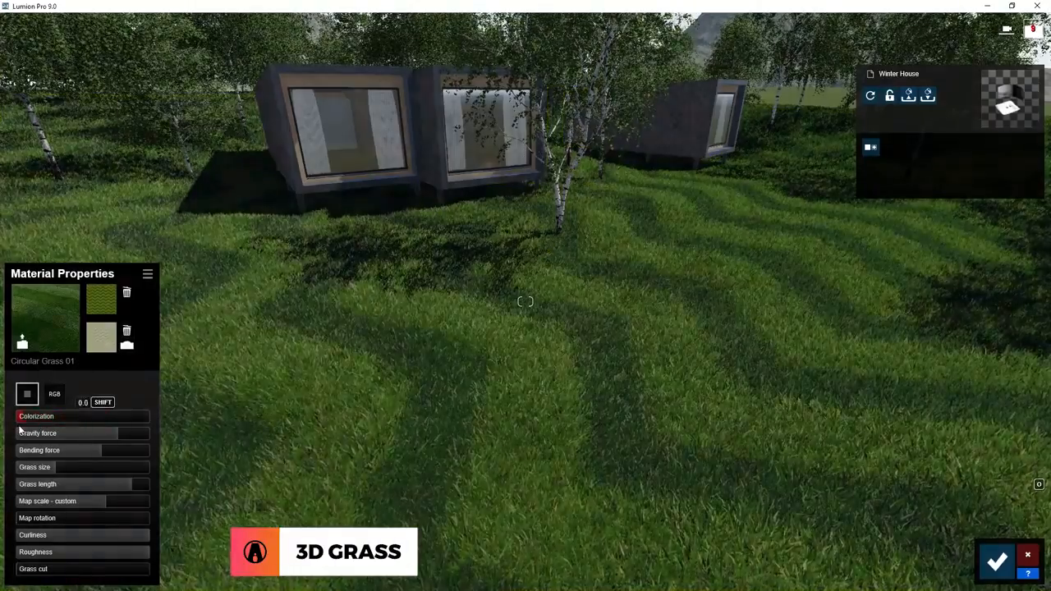
pyautogui.moveTo(19, 426); pyautogui.dragTo(75, 419)
# Brighten the color tint of the Circular Grass 01 material.
pyautogui.click(56, 396)
pyautogui.moveTo(97, 453); pyautogui.dragTo(97, 433)
pyautogui.click(28, 394)
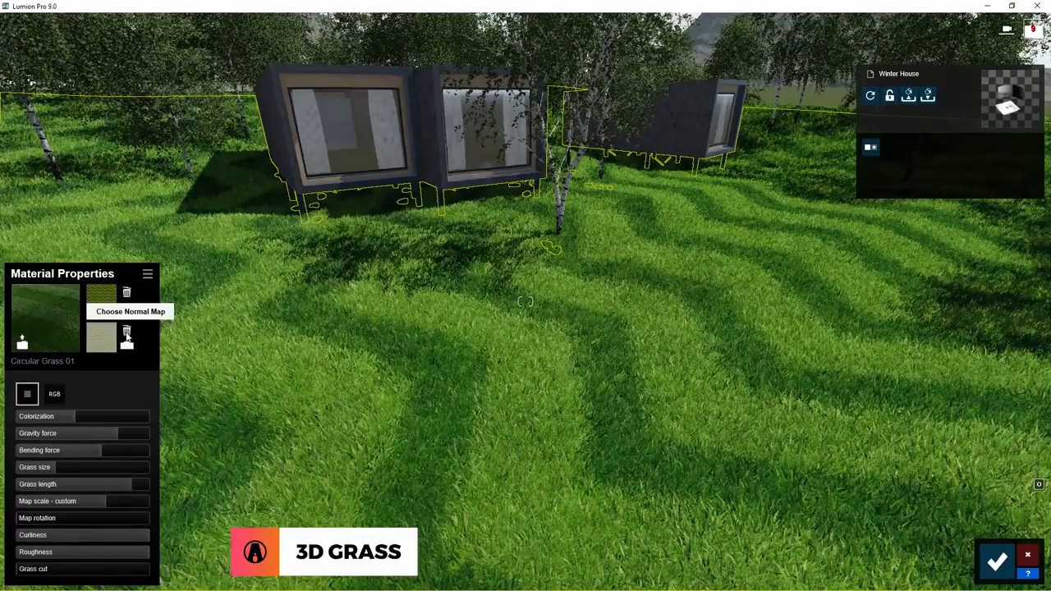
# Remove the custom normal map from the grass material and increase its Map rotation.
pyautogui.click(128, 333)
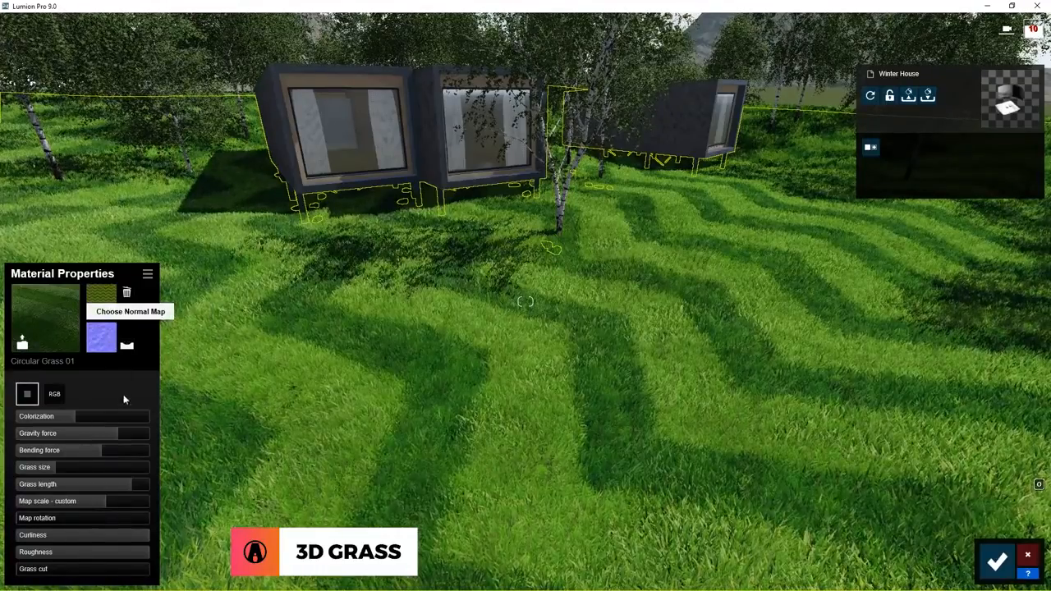
pyautogui.moveTo(25, 520); pyautogui.dragTo(54, 520)
# Darken the grass material's tint to a muted mid-green.
pyautogui.click(59, 395)
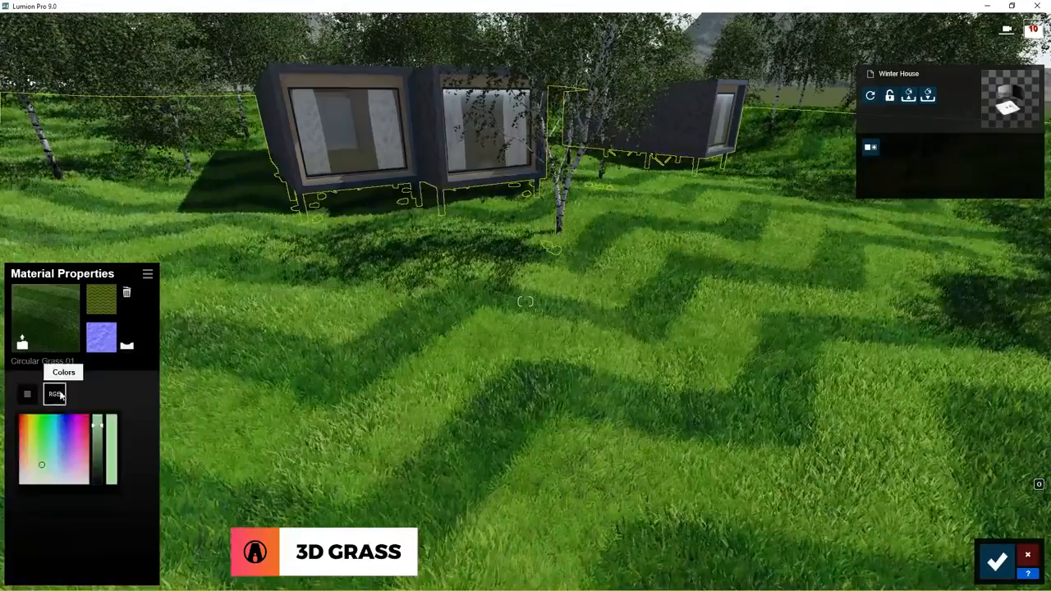
pyautogui.click(97, 473)
pyautogui.click(38, 466)
pyautogui.click(96, 454)
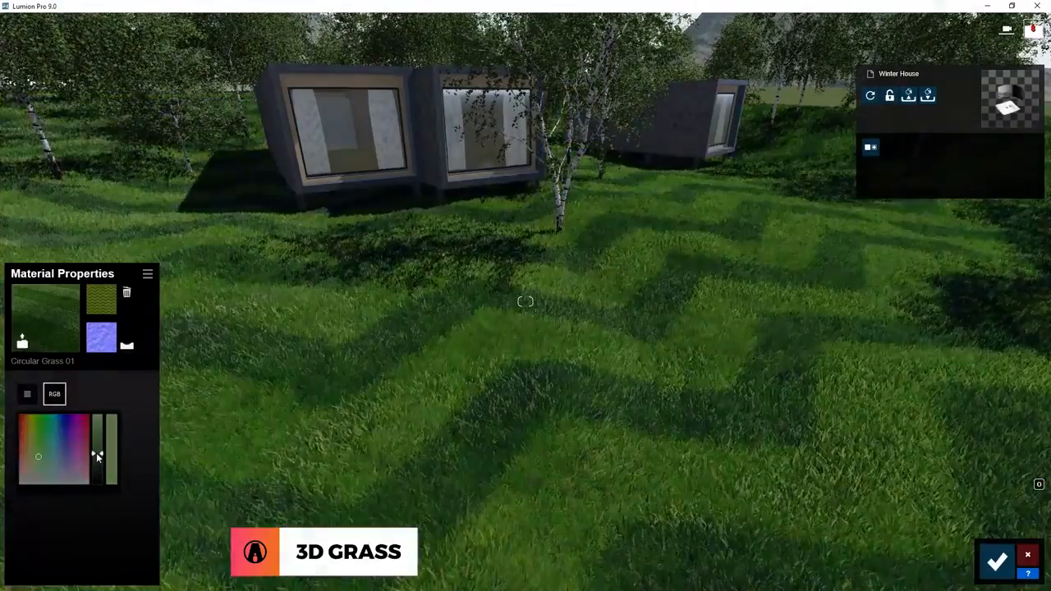
pyautogui.click(28, 395)
# Replace the ground's Circular Grass 01 material with the last 3D grass preset in the Nature library.
pyautogui.click(57, 322)
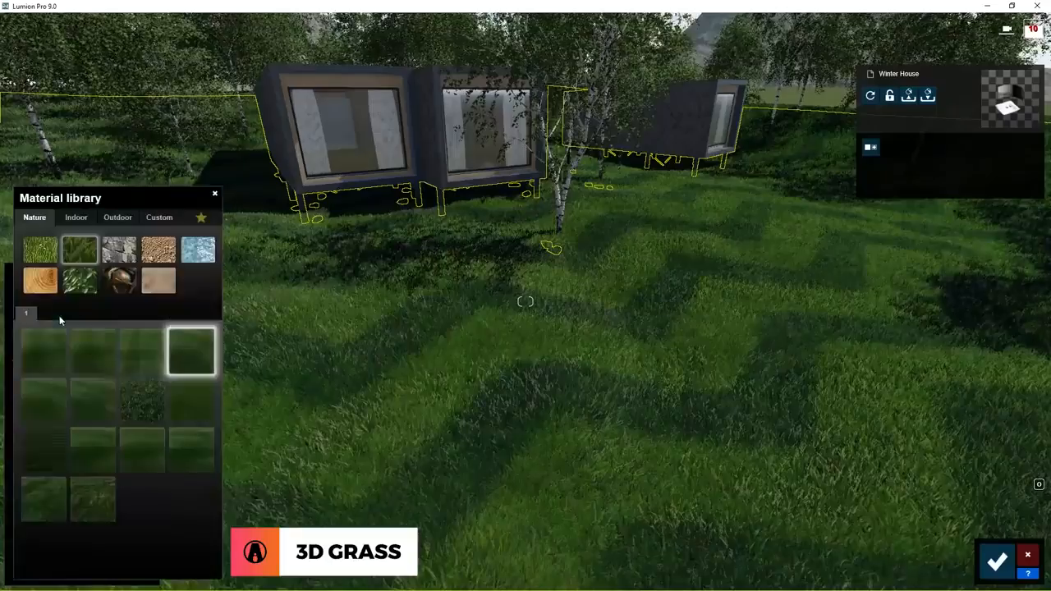
pyautogui.click(94, 498)
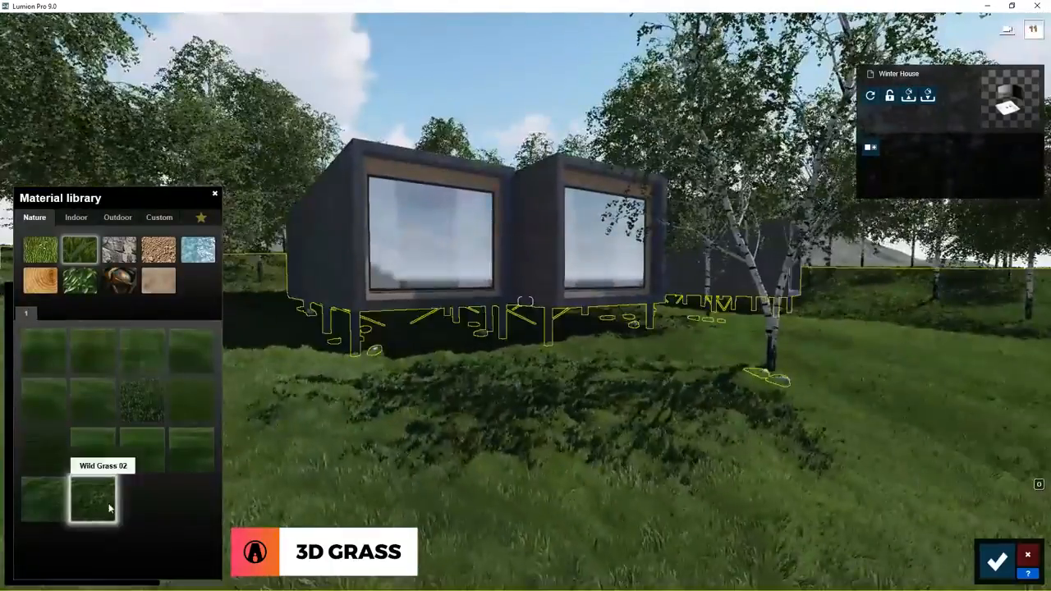
pyautogui.click(110, 507)
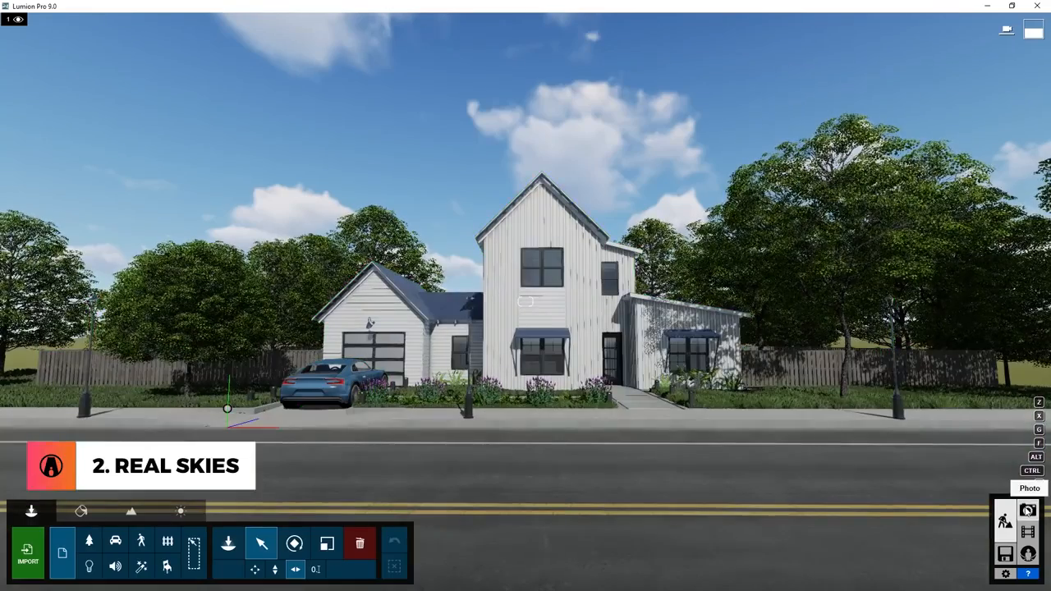
# Switch to Photo mode, open the first photo of the white house and add the Real Skies weather effect.
pyautogui.click(1027, 509)
pyautogui.click(64, 518)
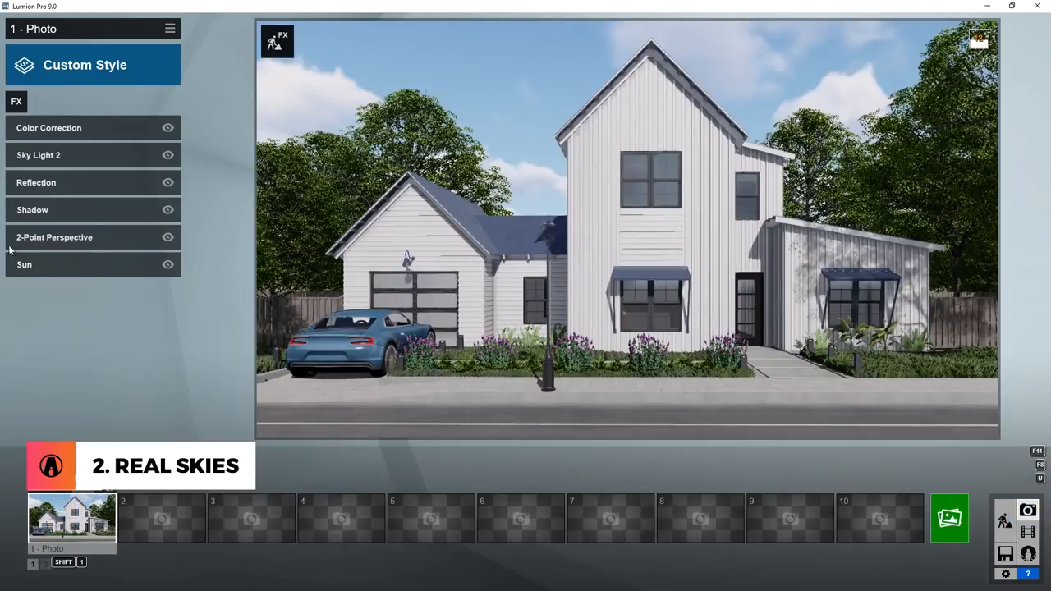
pyautogui.click(19, 102)
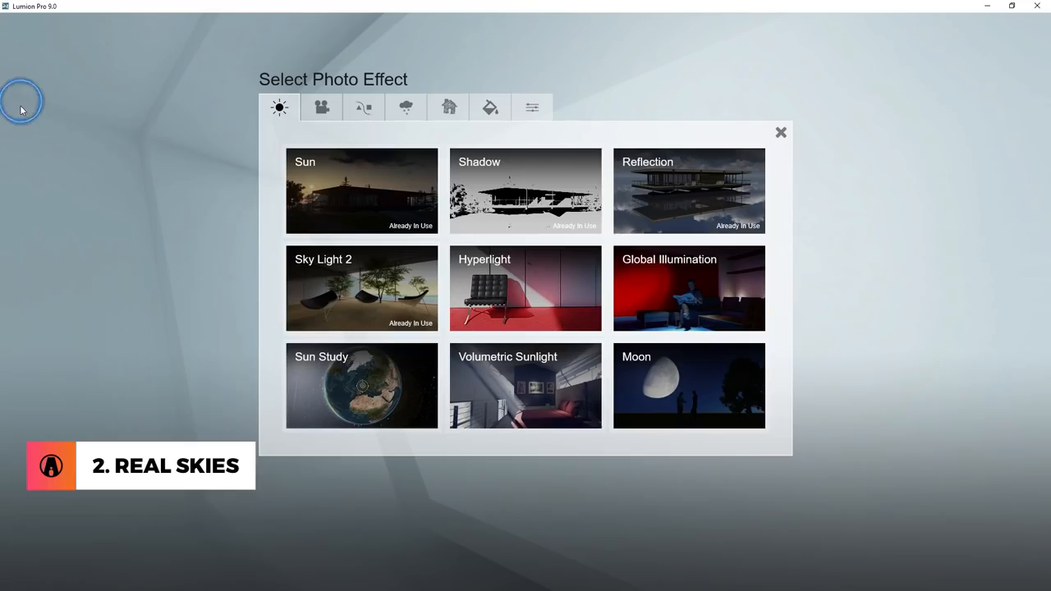
pyautogui.click(416, 115)
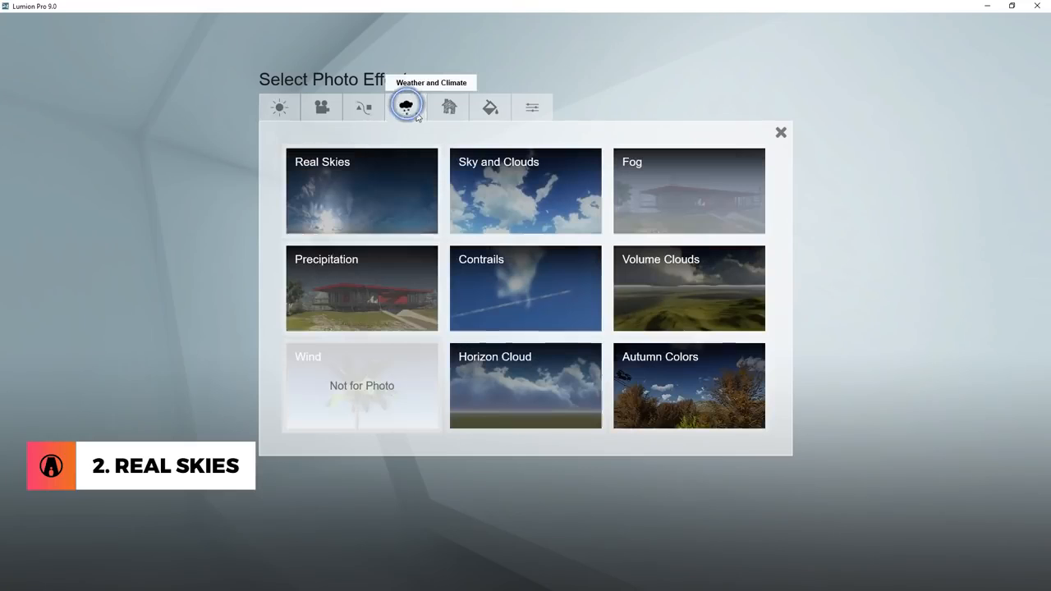
pyautogui.click(390, 189)
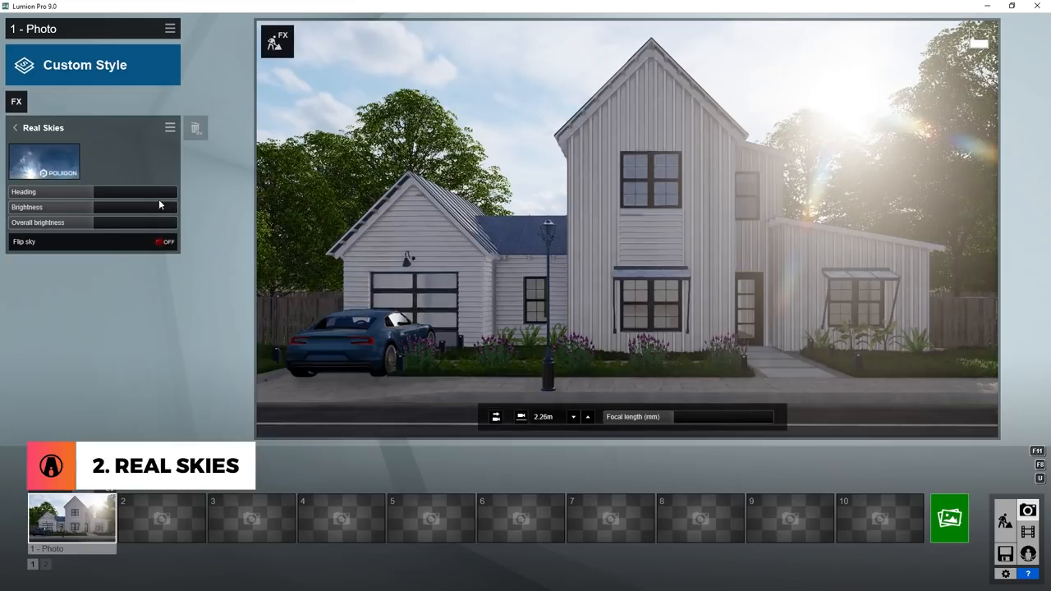
# Set the Real Skies Heading to 104.0 and Overall brightness to 1.0.
pyautogui.moveTo(86, 193); pyautogui.dragTo(142, 192)
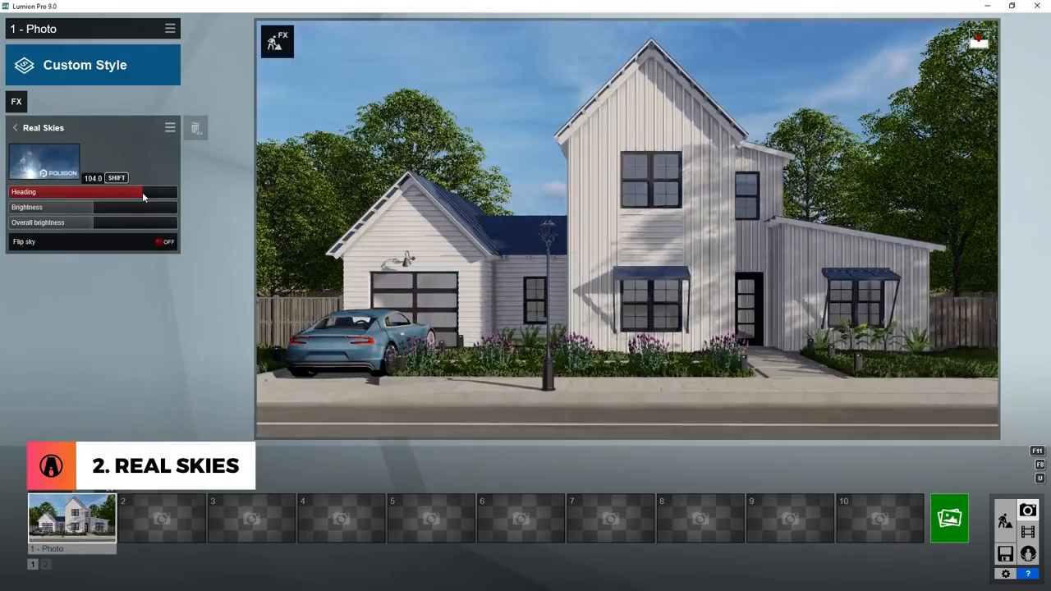
pyautogui.moveTo(49, 208); pyautogui.dragTo(92, 221)
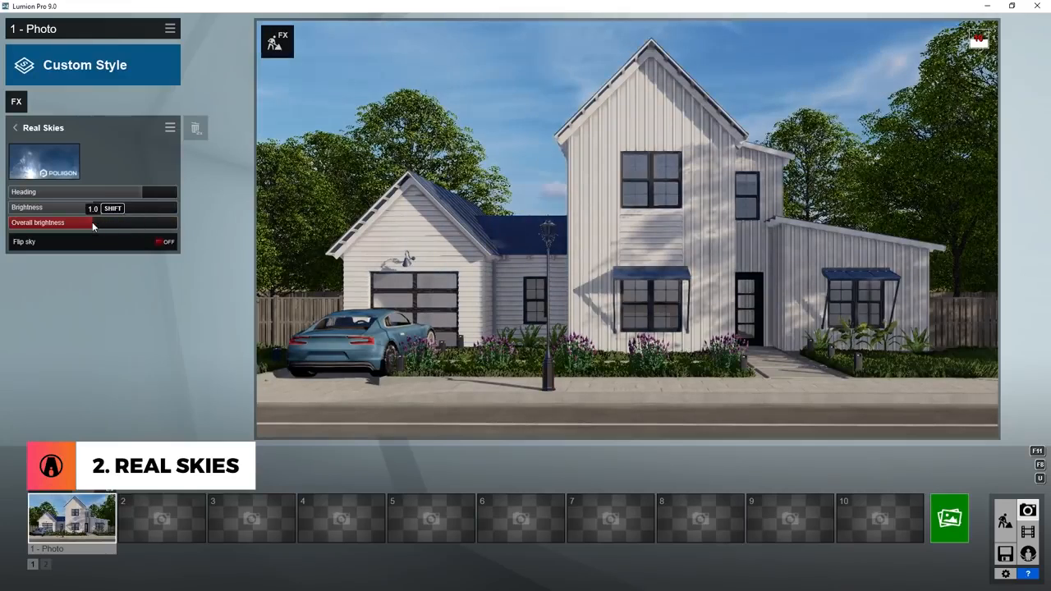
# Browse the Real Skies categories and choose the Evening sky with an orange glow at the horizon.
pyautogui.click(52, 168)
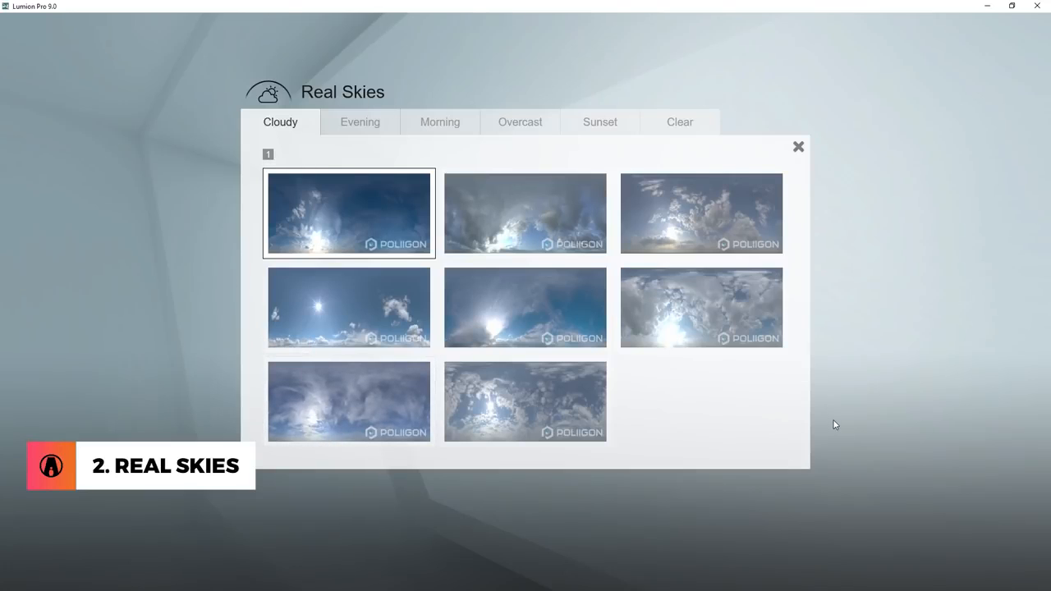
pyautogui.click(373, 132)
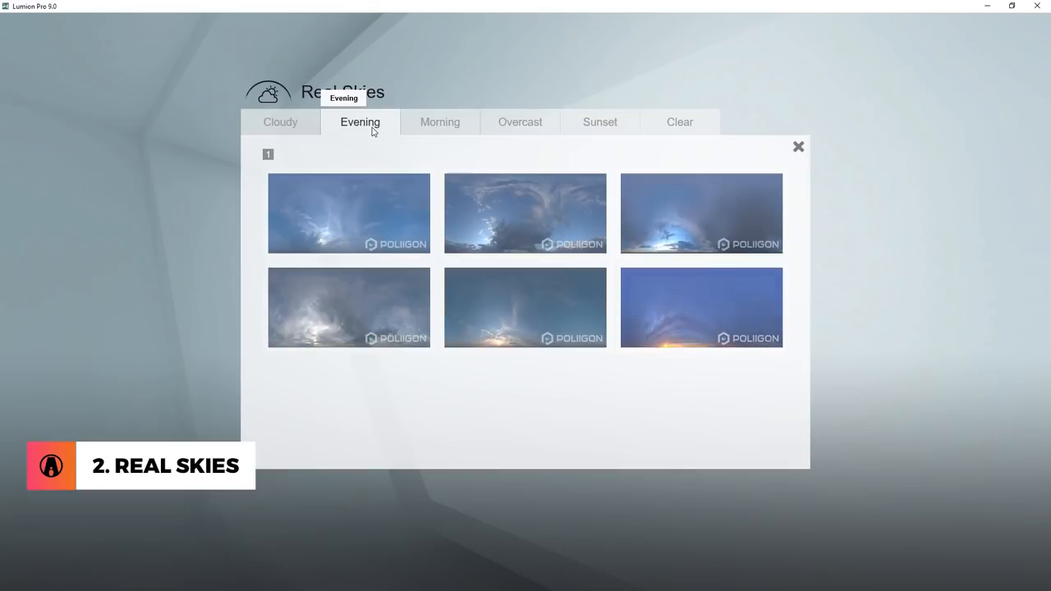
pyautogui.click(440, 134)
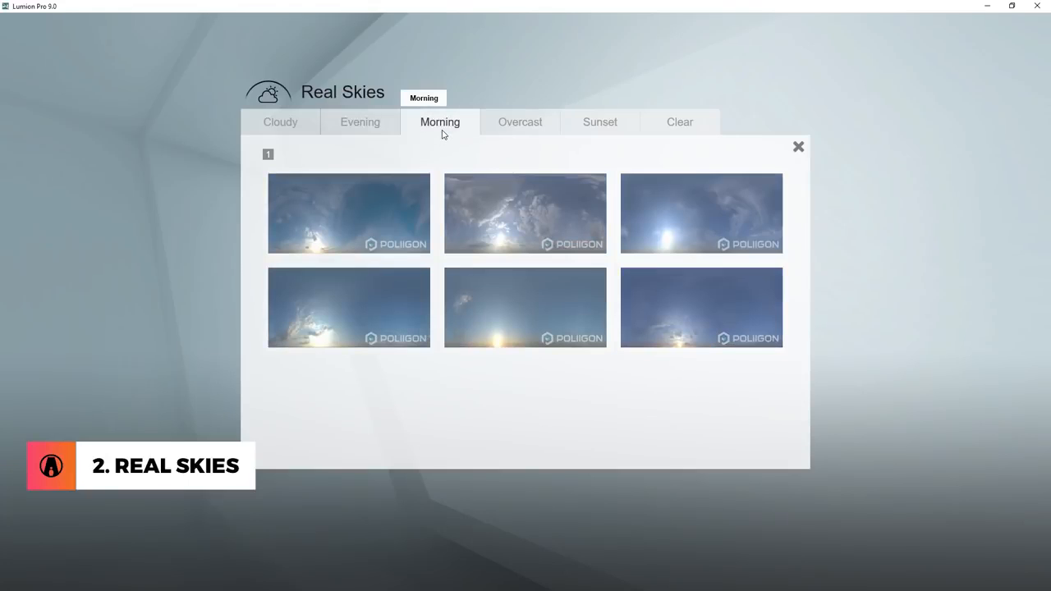
pyautogui.click(506, 130)
pyautogui.click(604, 133)
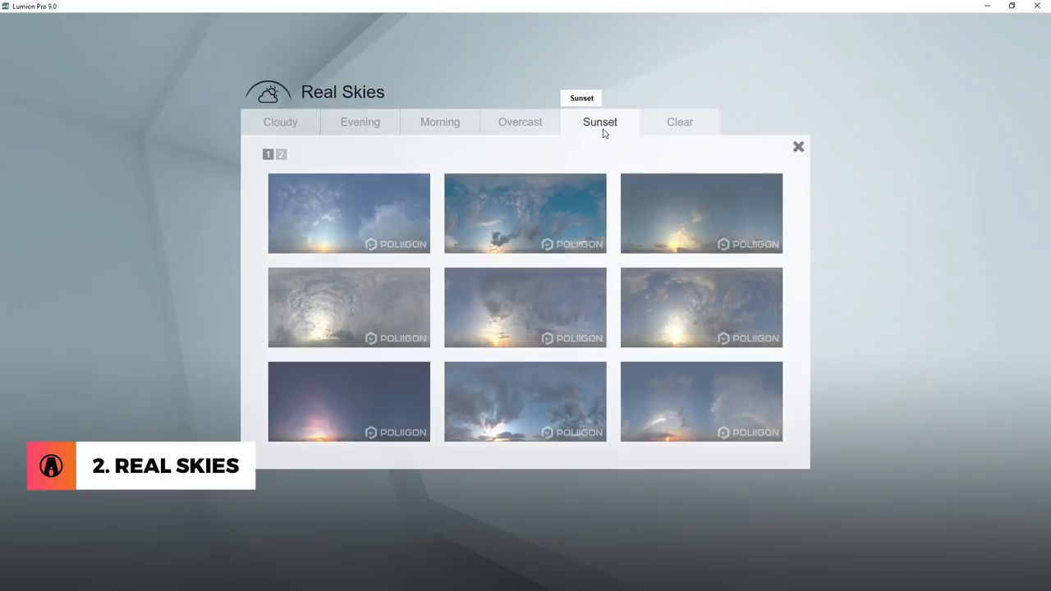
pyautogui.click(690, 130)
pyautogui.click(370, 129)
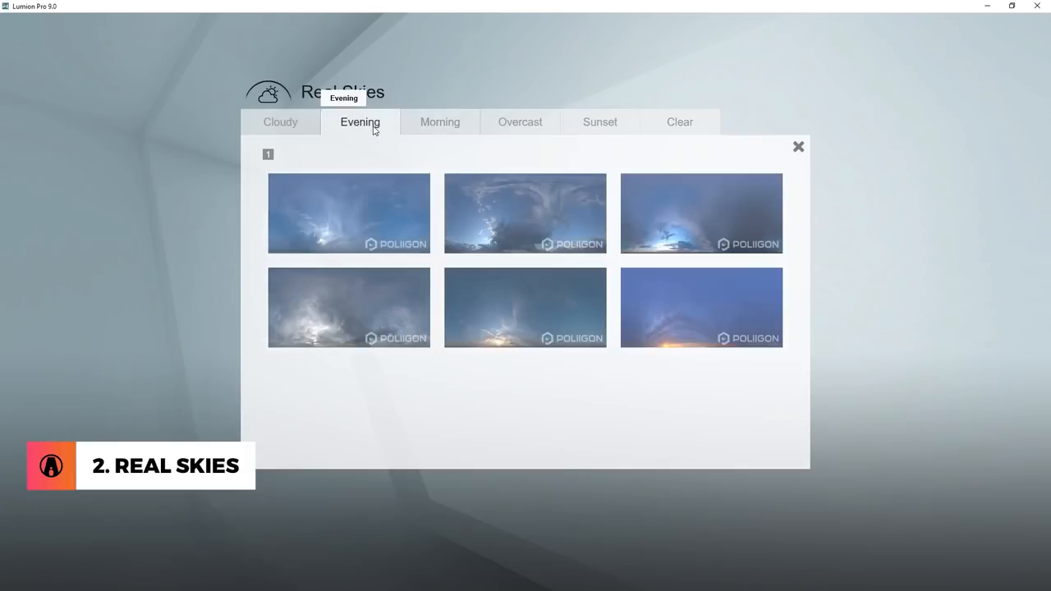
pyautogui.click(758, 322)
# Lower the evening sky's Heading to just under half and enable Flip sky.
pyautogui.moveTo(135, 198); pyautogui.dragTo(89, 198)
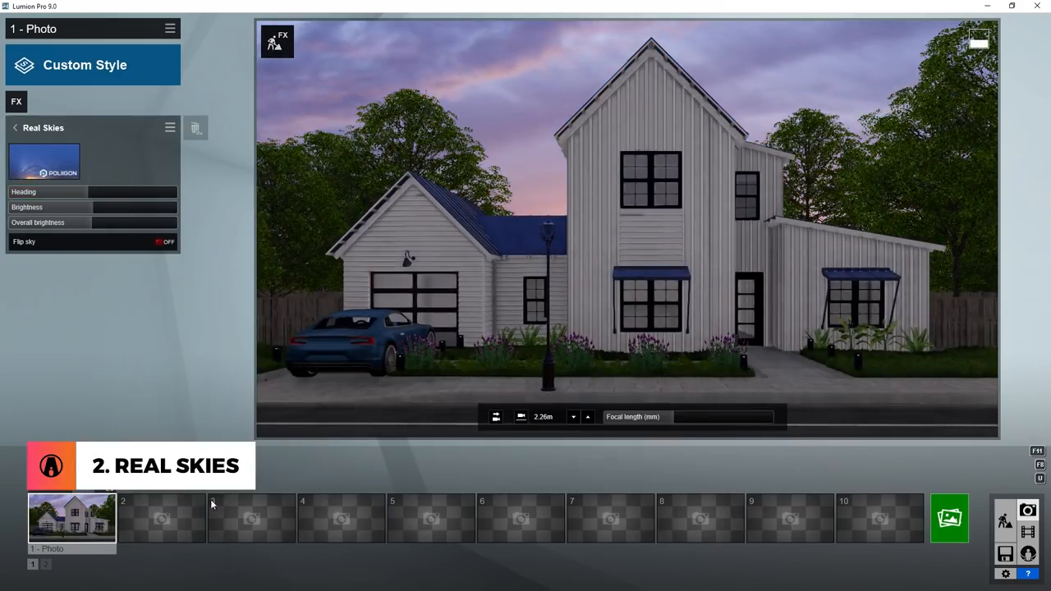
pyautogui.click(105, 241)
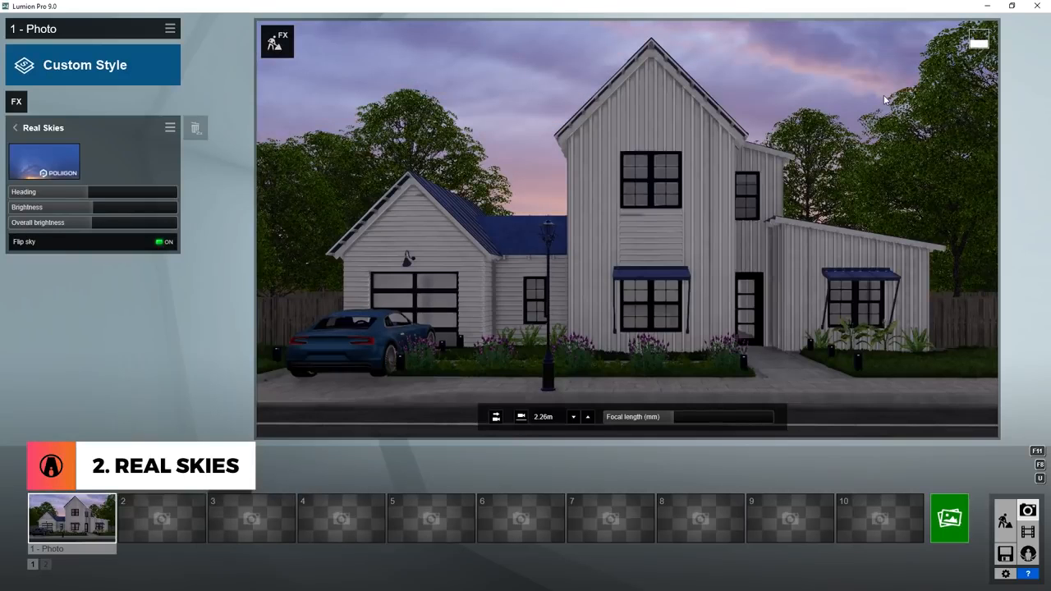
# Change the sky to a grey cloudy one and load a saved effects file into the first photo.
pyautogui.click(44, 160)
pyautogui.click(172, 30)
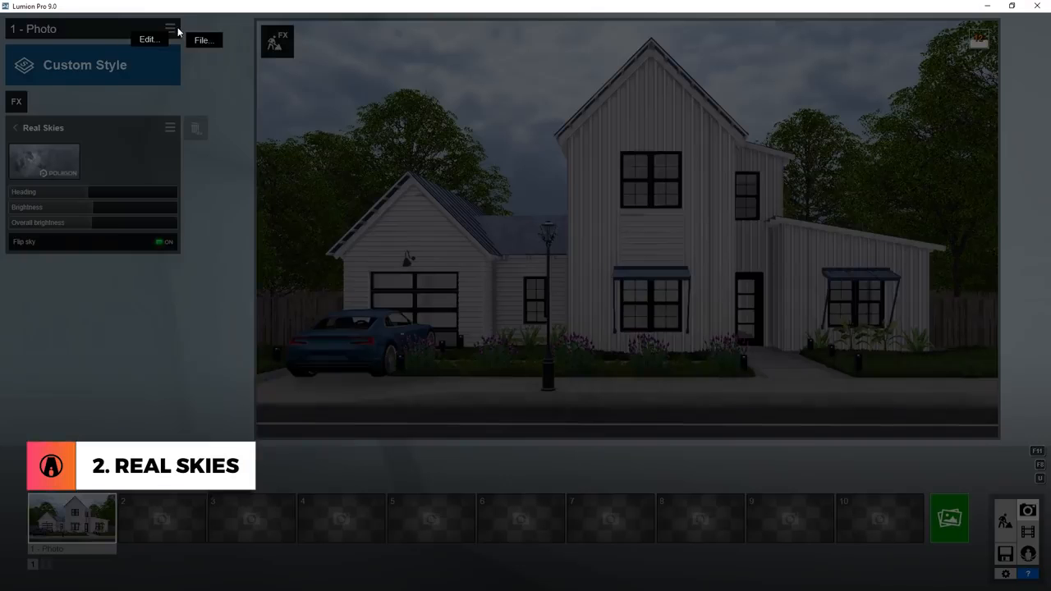
pyautogui.click(200, 40)
pyautogui.click(247, 59)
pyautogui.doubleClick(224, 79)
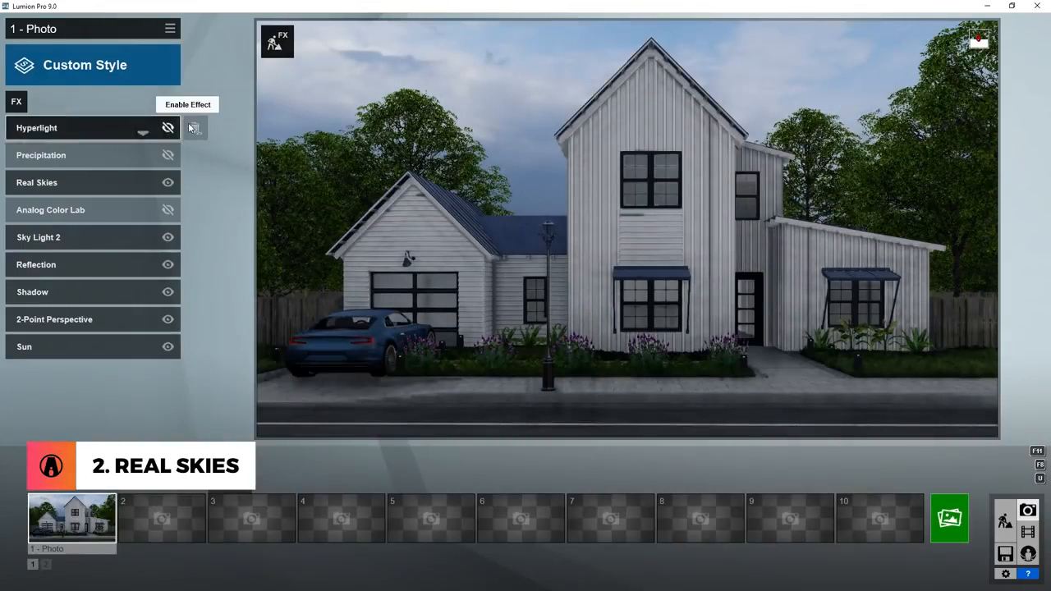
# Delete the disabled Hyperlight, Precipitation and Analog Color Lab effects from the photo.
pyautogui.doubleClick(195, 128)
pyautogui.doubleClick(194, 127)
pyautogui.doubleClick(194, 155)
# Replace the sky image in the loaded Real Skies effect with a darker, heavily clouded grey one.
pyautogui.click(94, 130)
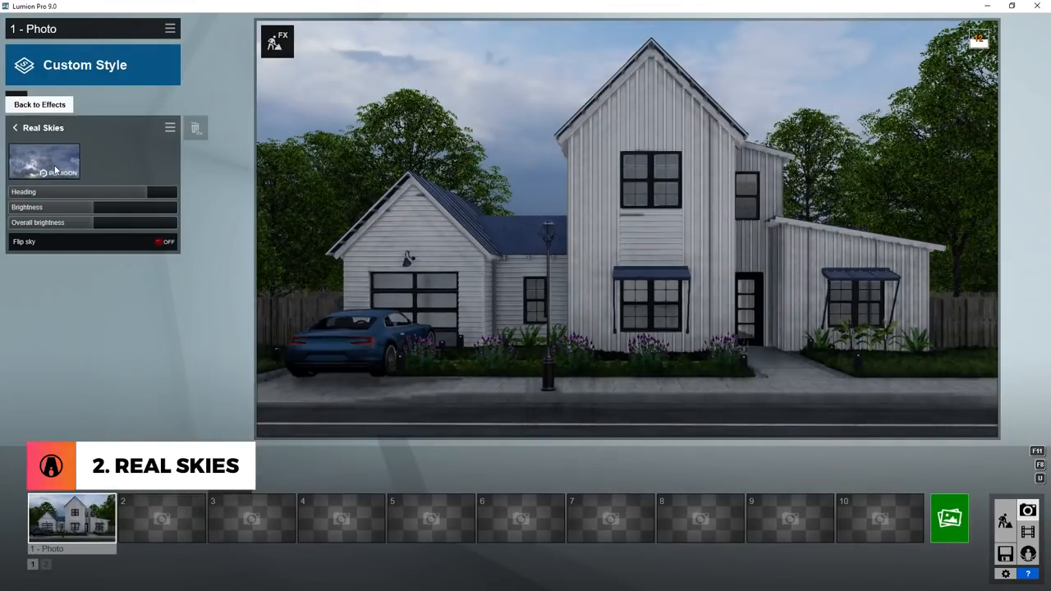
pyautogui.click(45, 161)
pyautogui.click(399, 217)
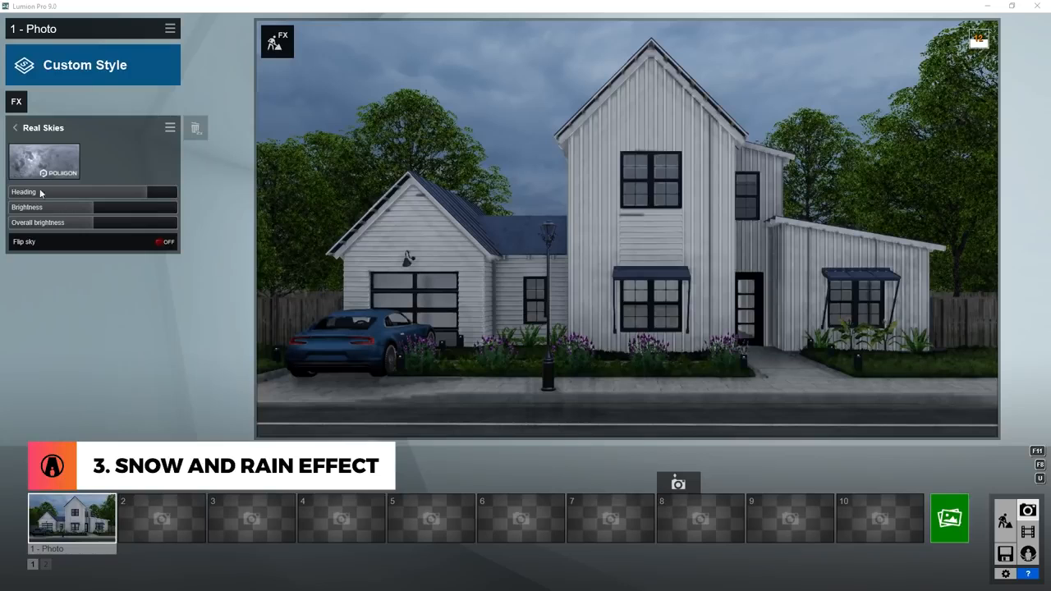
# Add the Precipitation weather effect to the photo and shift Rain / Snow fully towards rain.
pyautogui.click(16, 102)
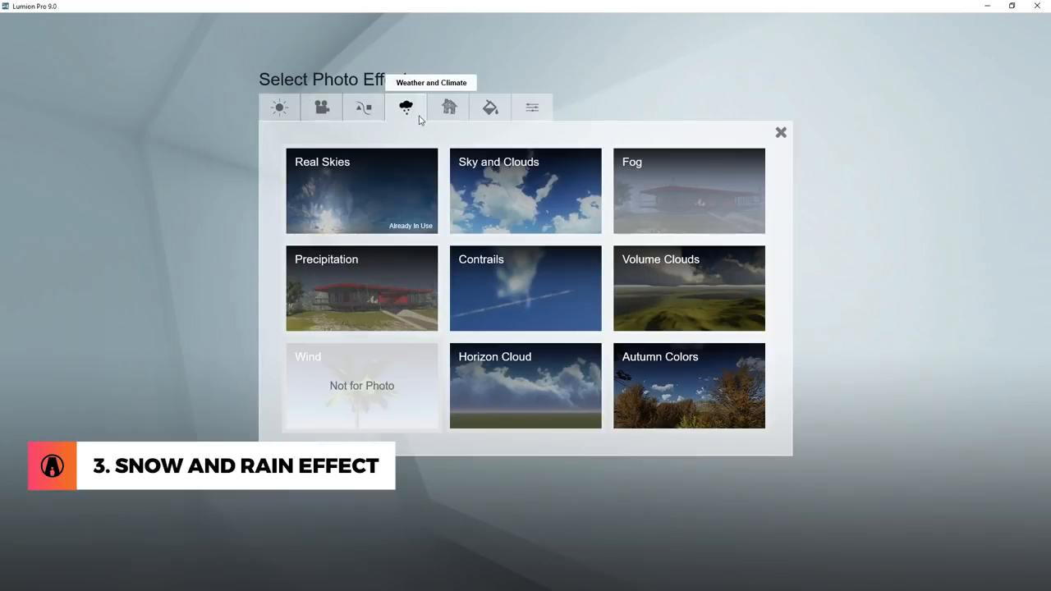
pyautogui.click(374, 282)
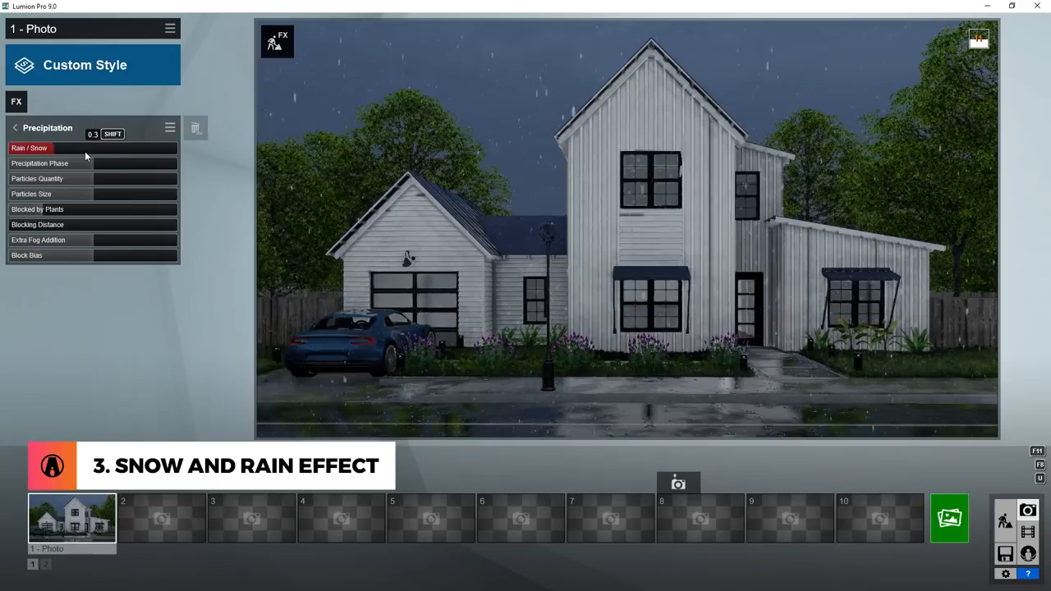
pyautogui.moveTo(85, 154); pyautogui.dragTo(25, 160)
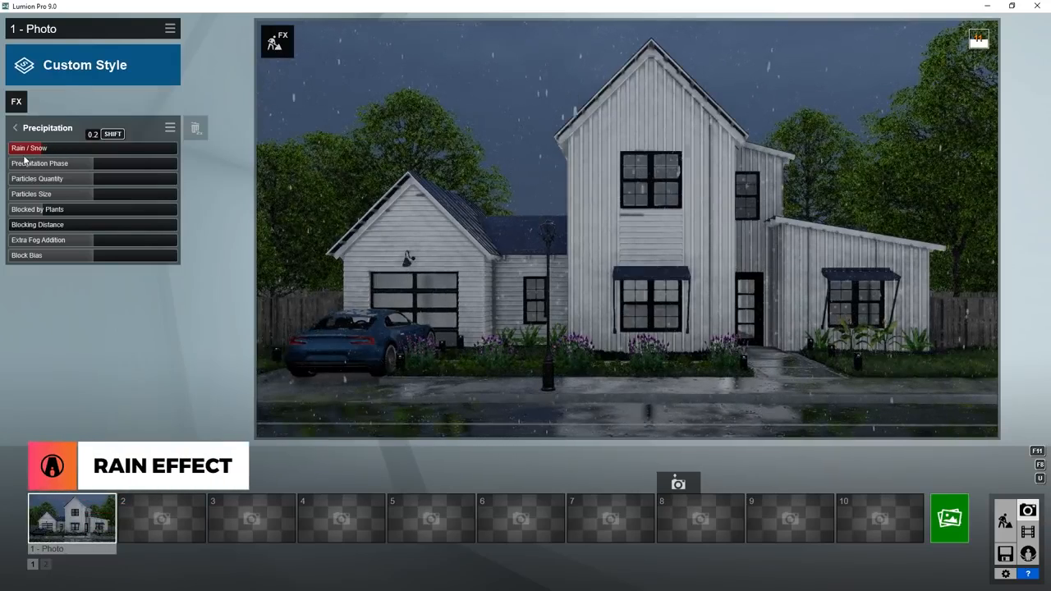
# Tune the rain's Precipitation Phase, Particles Quantity and Particles Size around half, and adjust Extra Fog Addition.
pyautogui.moveTo(64, 166); pyautogui.dragTo(92, 197)
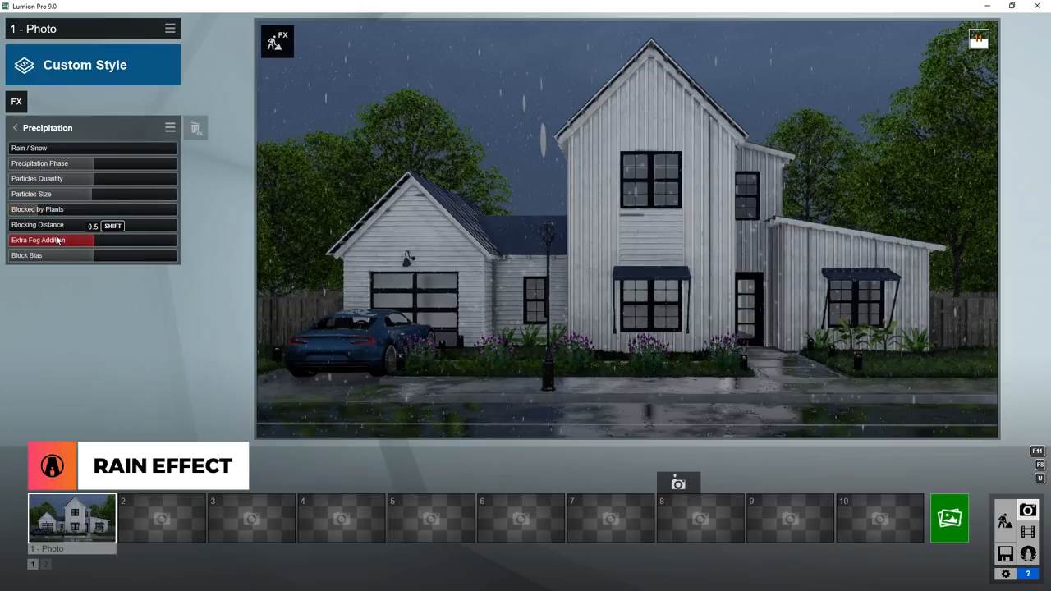
pyautogui.moveTo(100, 242); pyautogui.dragTo(206, 245)
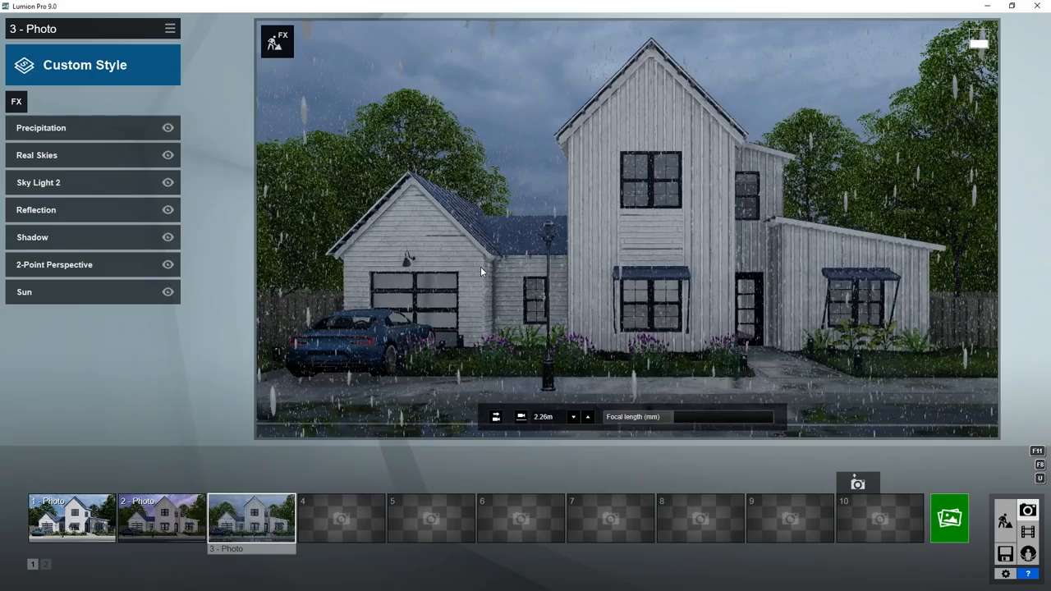
# Switch to Movie mode and add the Precipitation effect to the first clip of the house.
pyautogui.click(1027, 532)
pyautogui.click(277, 41)
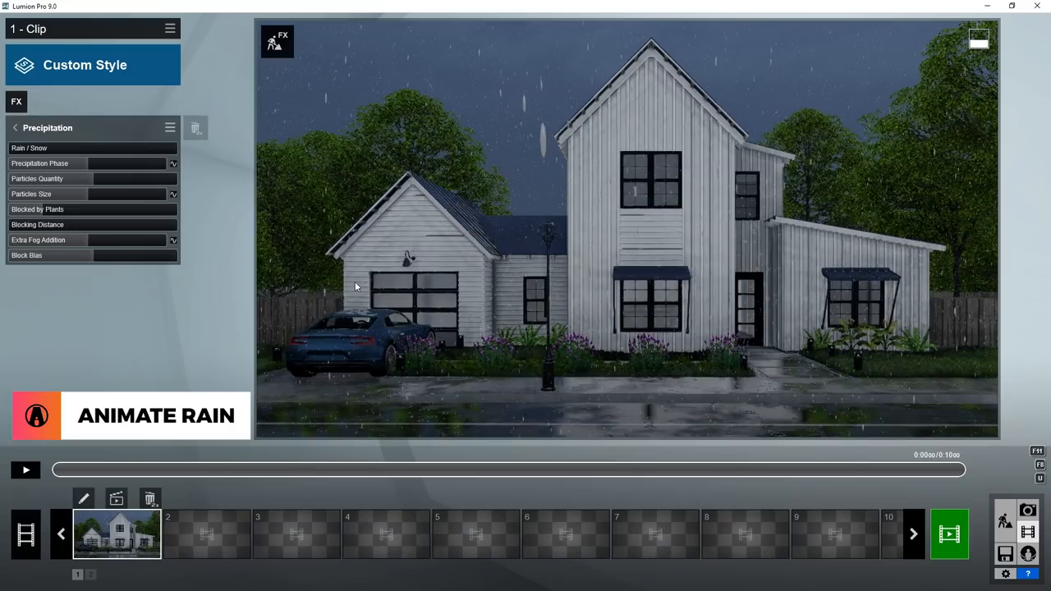
# Keyframe Precipitation Phase and Particles Size from zero at the clip's start to higher values near 6 seconds, with Extra Fog Addition at zero.
pyautogui.click(173, 163)
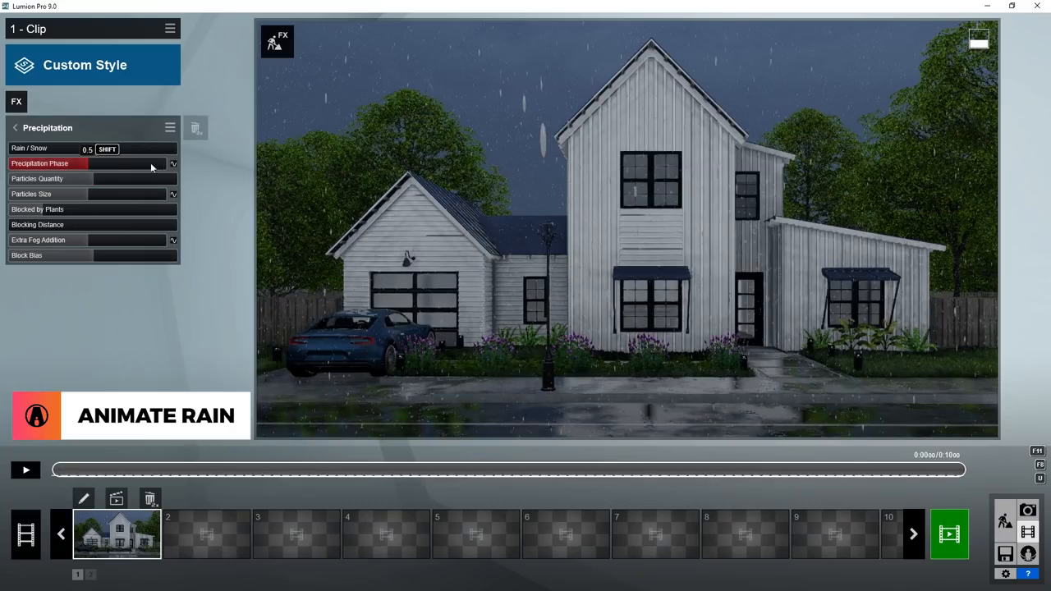
pyautogui.moveTo(11, 169); pyautogui.dragTo(6, 197)
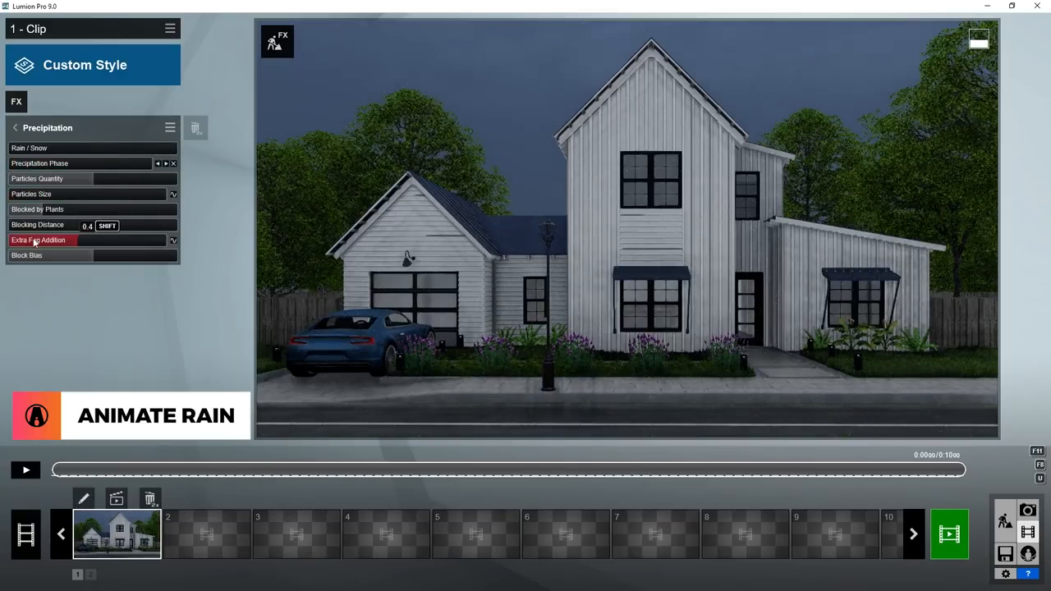
pyautogui.moveTo(33, 241); pyautogui.dragTo(6, 239)
pyautogui.click(614, 469)
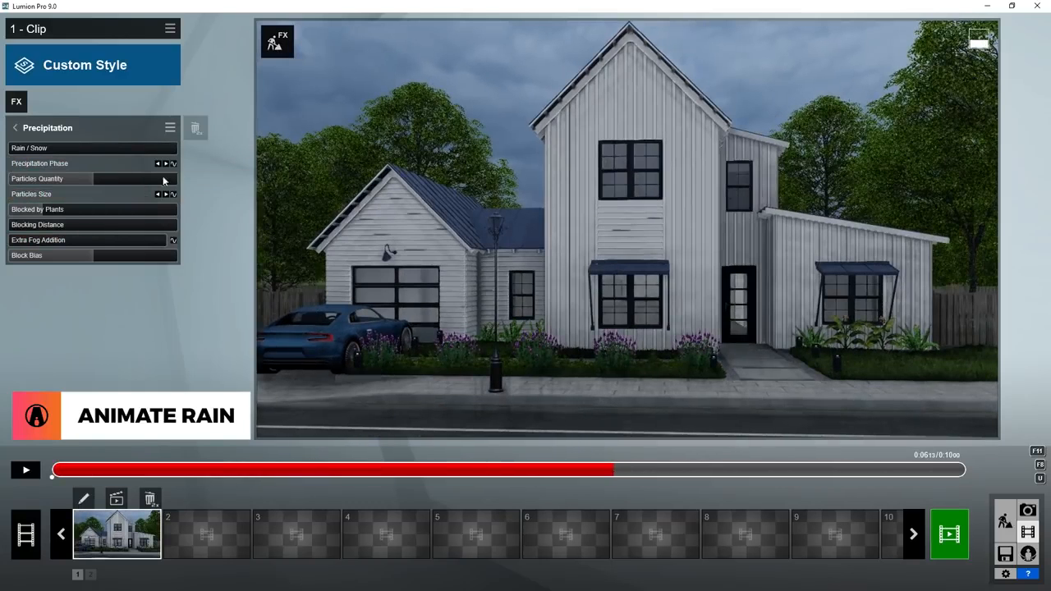
pyautogui.moveTo(112, 166); pyautogui.dragTo(106, 194)
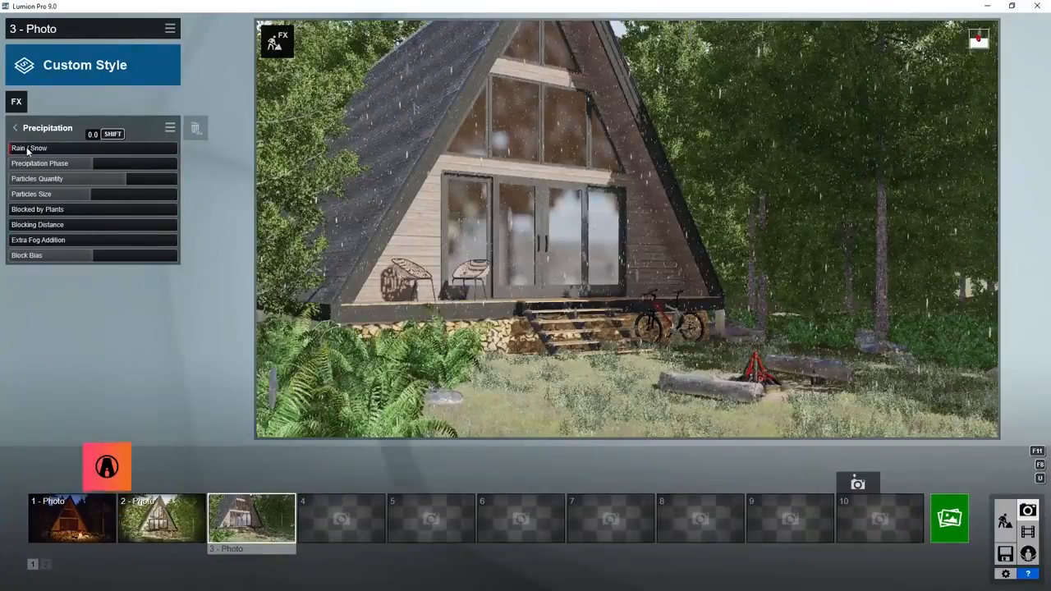
# Set Rain / Snow fully to snow for the A-frame cabin photo and reduce Precipitation Phase, Particles Quantity and Particles Size.
pyautogui.moveTo(28, 149); pyautogui.dragTo(109, 151)
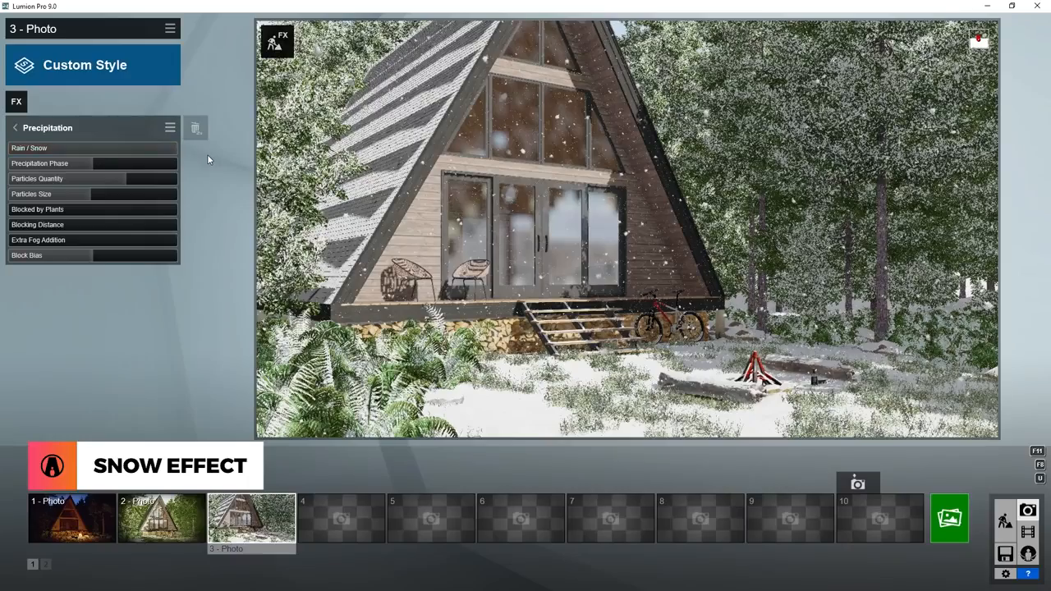
pyautogui.moveTo(70, 165); pyautogui.dragTo(11, 213)
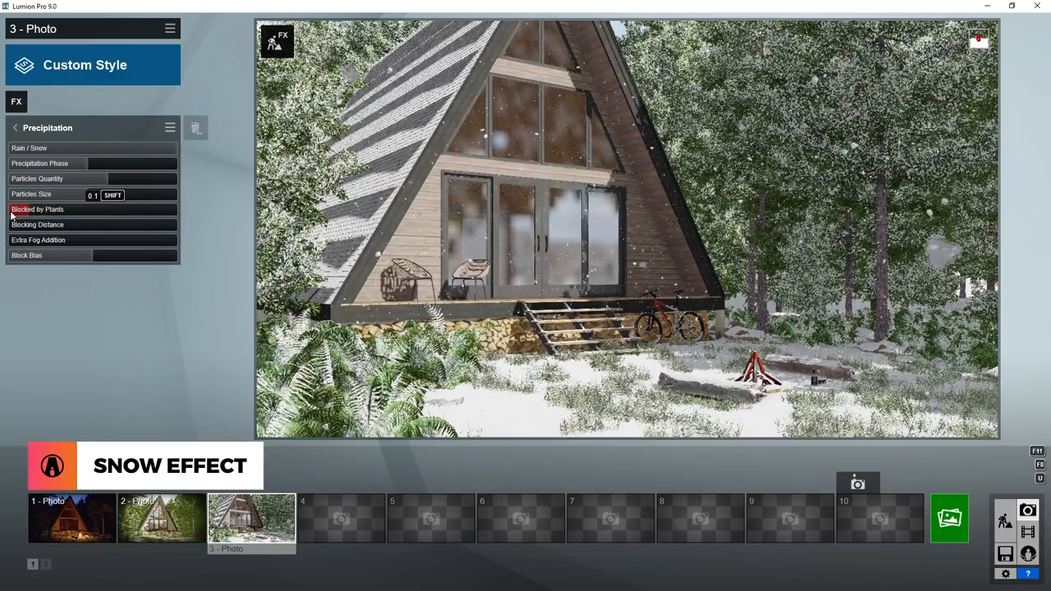
# Look closely at the snow beside the bicycle and set Blocked by Plants to zero.
pyautogui.press('w')
pyautogui.moveTo(526, 247); pyautogui.dragTo(653, 288, button='right')
pyautogui.moveTo(19, 213)
pyautogui.mouseDown()
pyautogui.moveTo(123, 217)
pyautogui.moveTo(16, 229)
pyautogui.moveTo(166, 215)
pyautogui.moveTo(3, 217)
pyautogui.mouseUp()
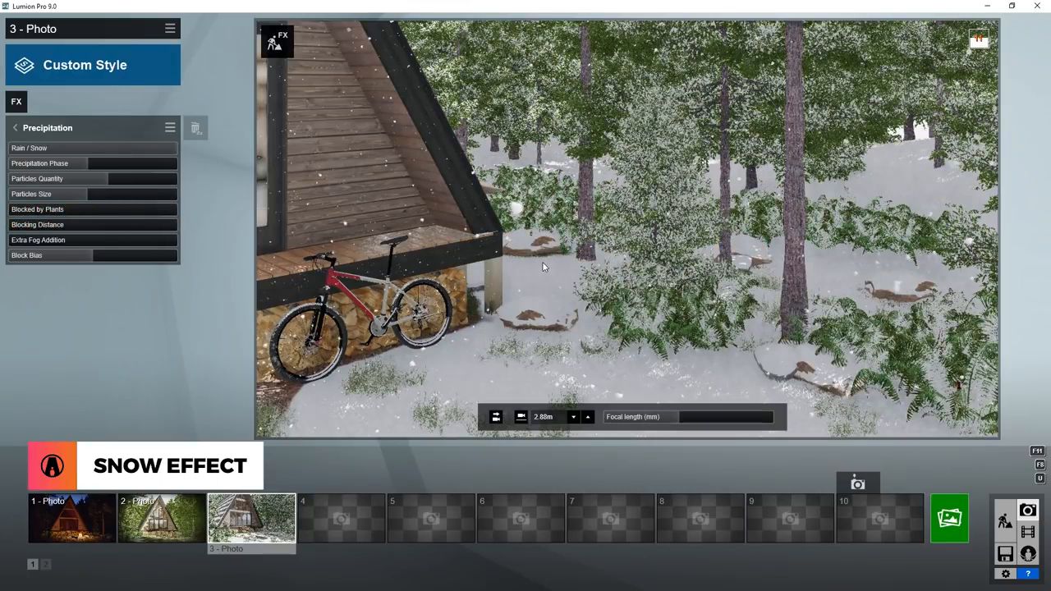
# Return to the saved Photo 3 view, raise Block Bias to about three quarters and inspect the snow around the porch.
pyautogui.click(251, 517)
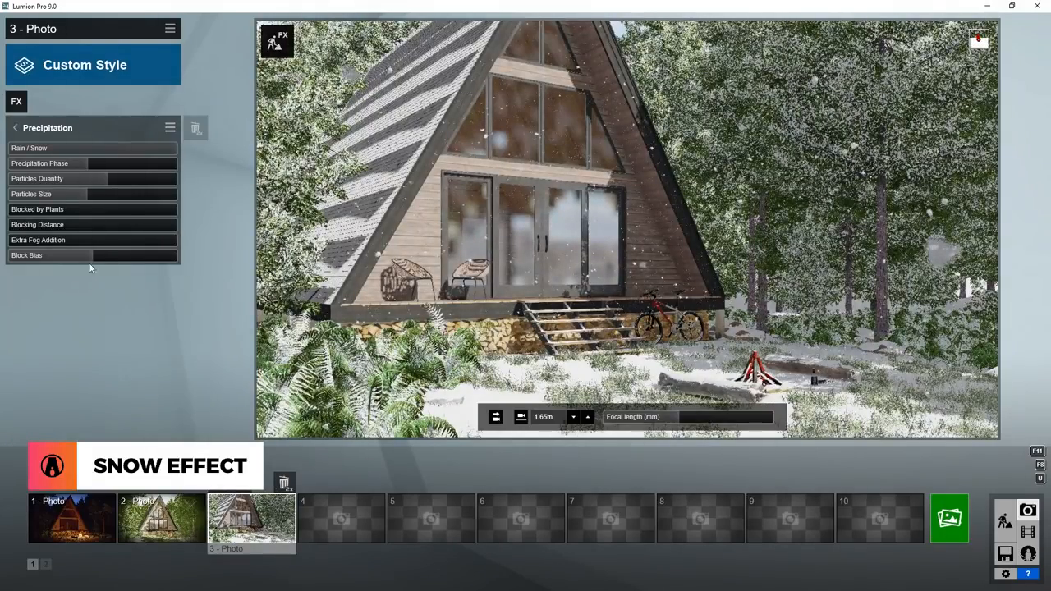
pyautogui.moveTo(90, 257); pyautogui.dragTo(131, 262)
pyautogui.scroll(6, 510, 291)
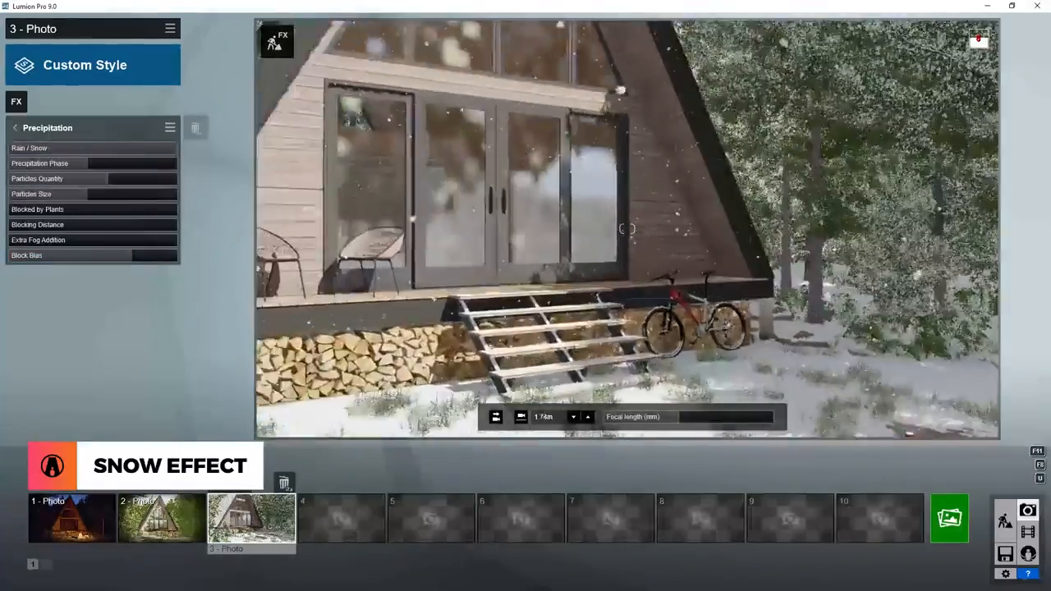
# Raise Block Bias to its maximum, inspect the snow around the porch and cabin interior, and lower it to about 0.7.
pyautogui.scroll(-2, 510, 292)
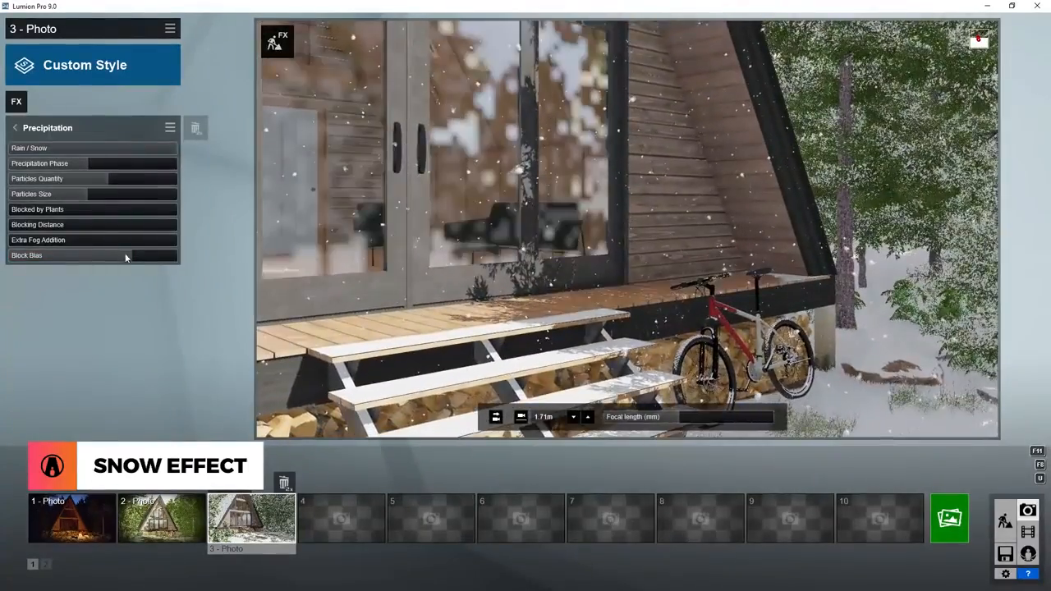
pyautogui.moveTo(87, 261); pyautogui.dragTo(132, 265)
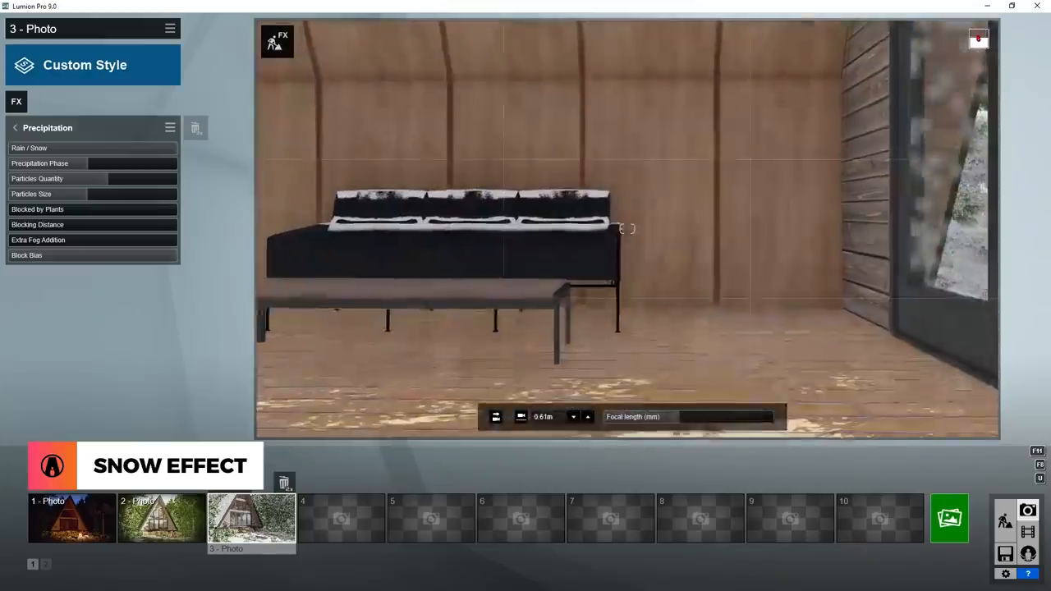
pyautogui.moveTo(166, 262); pyautogui.dragTo(126, 264)
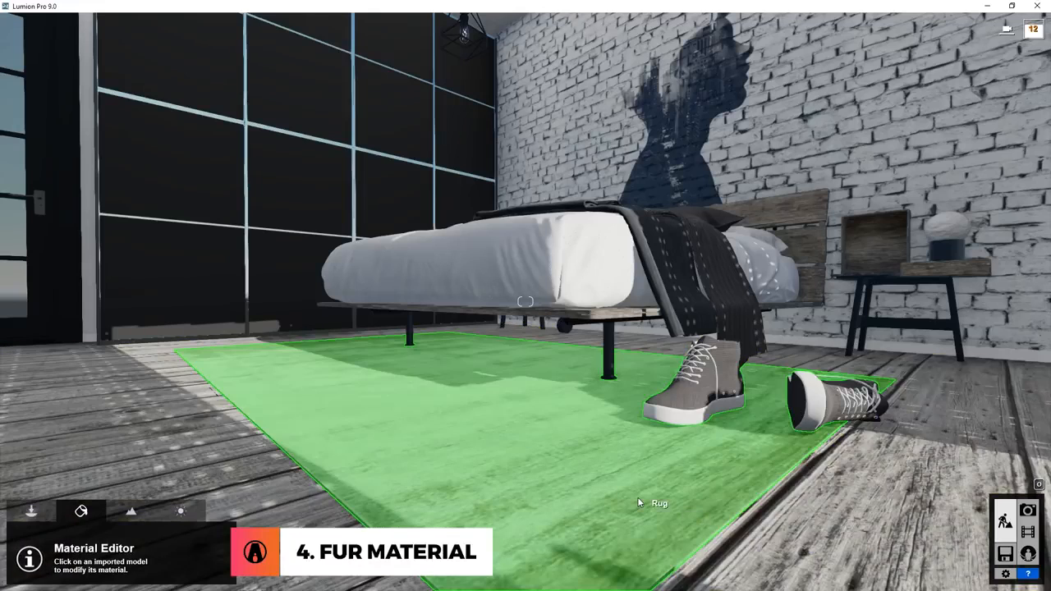
# Select the Rug material under the bed and apply Black Velvet Fur from the Nature fur materials.
pyautogui.click(637, 496)
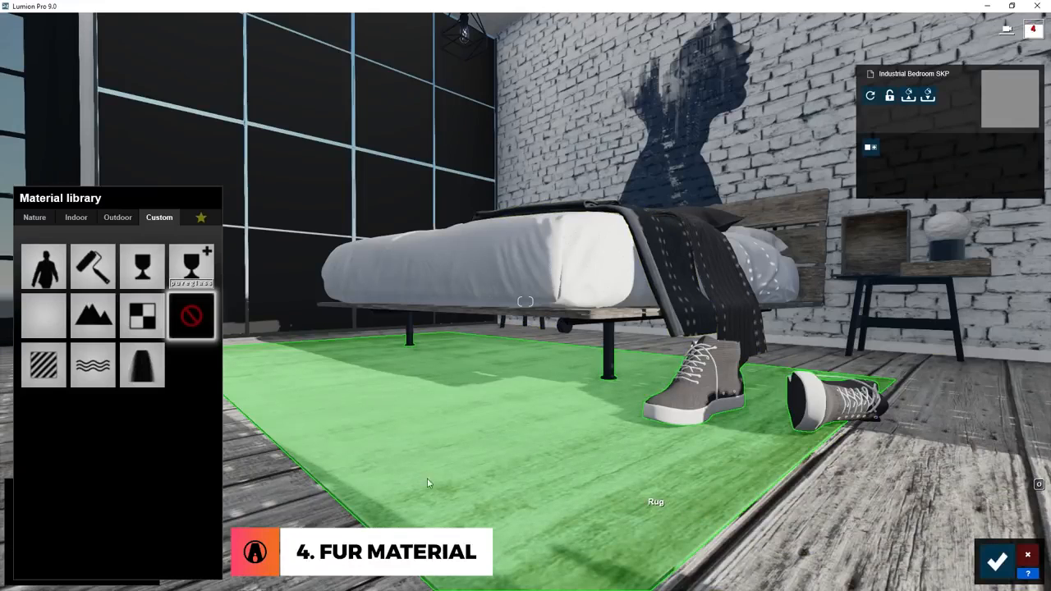
pyautogui.click(34, 217)
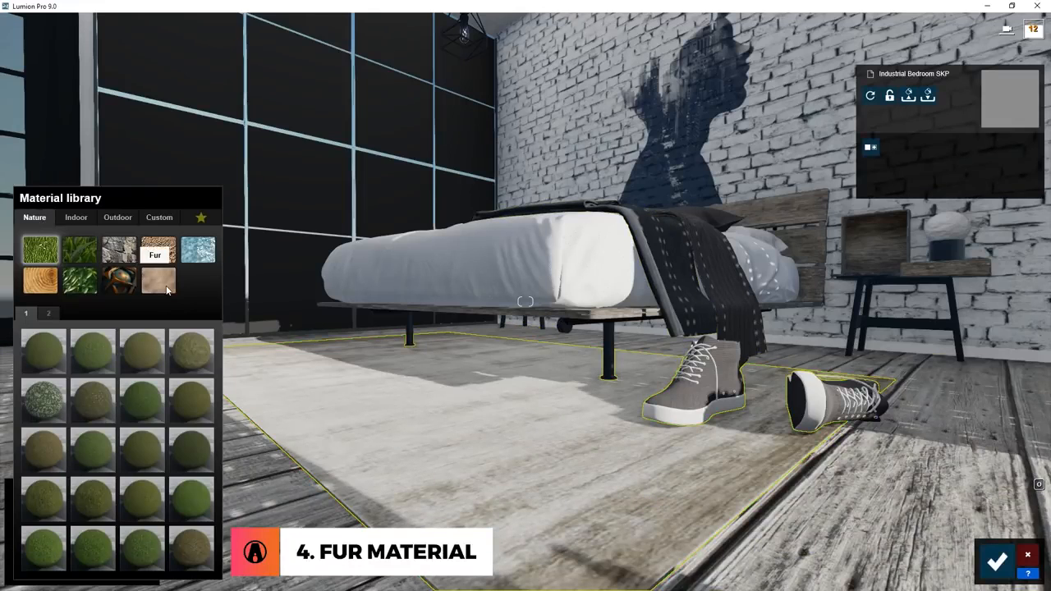
pyautogui.click(159, 281)
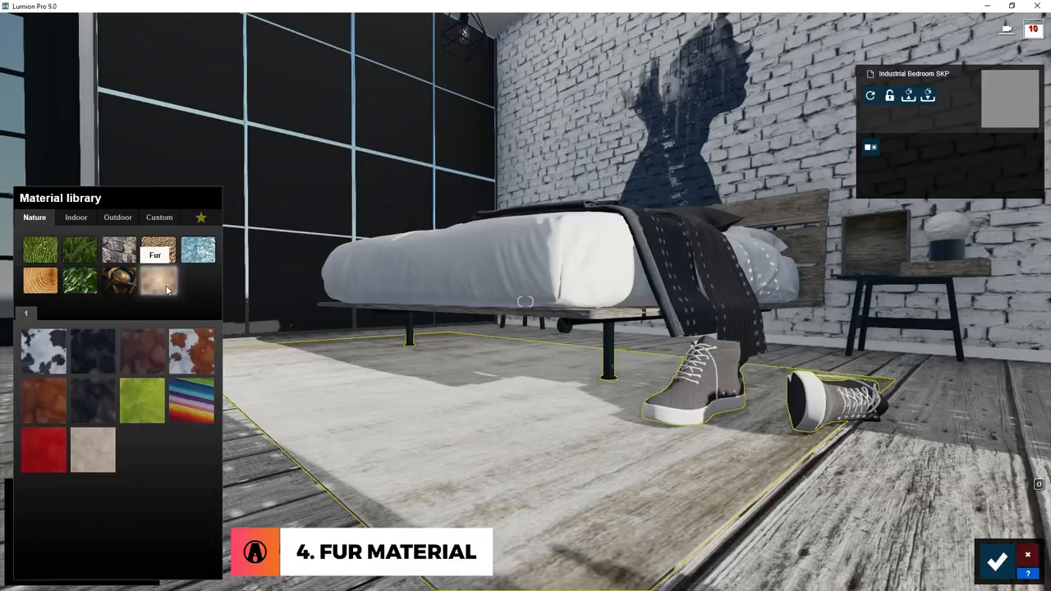
pyautogui.click(98, 348)
# Try the other fur presets on the rug, including Brown and Grey, Dark Grey, rainbow-striped, Red and Warm White Fur.
pyautogui.click(146, 347)
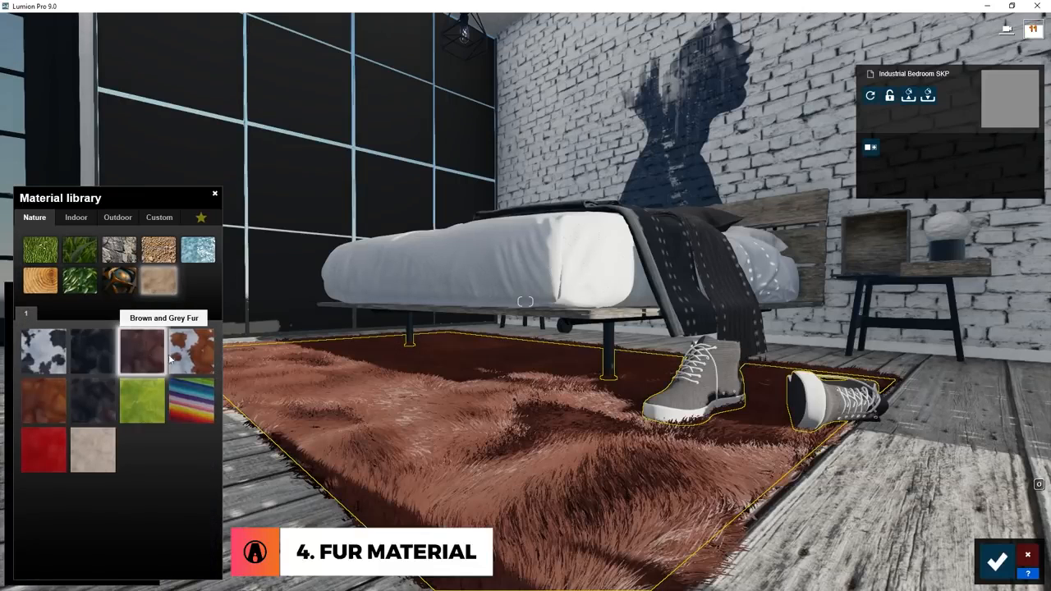
pyautogui.click(197, 345)
pyautogui.click(45, 402)
pyautogui.click(100, 405)
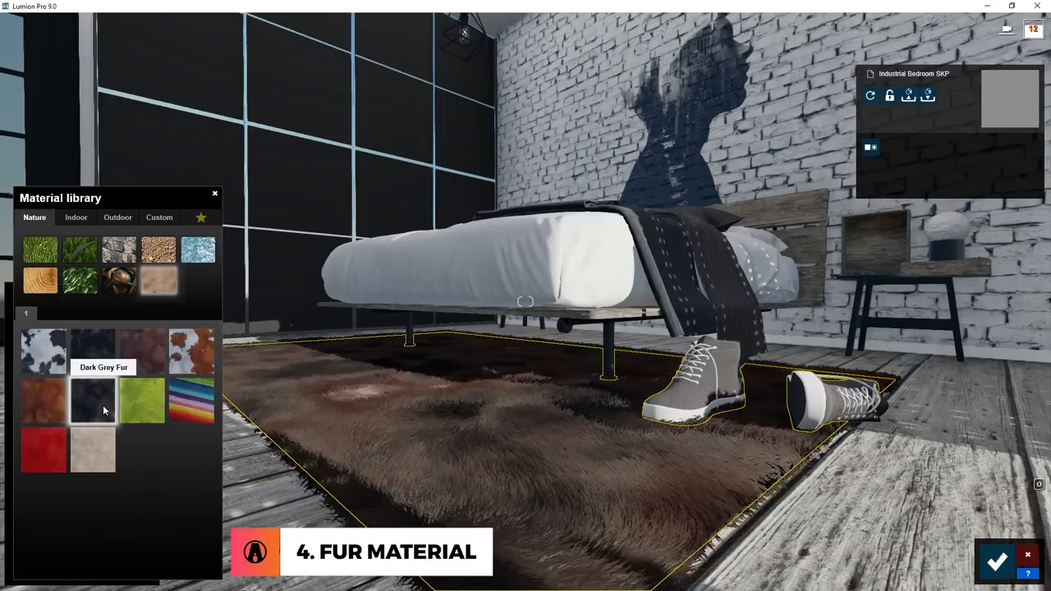
pyautogui.click(143, 403)
pyautogui.click(188, 404)
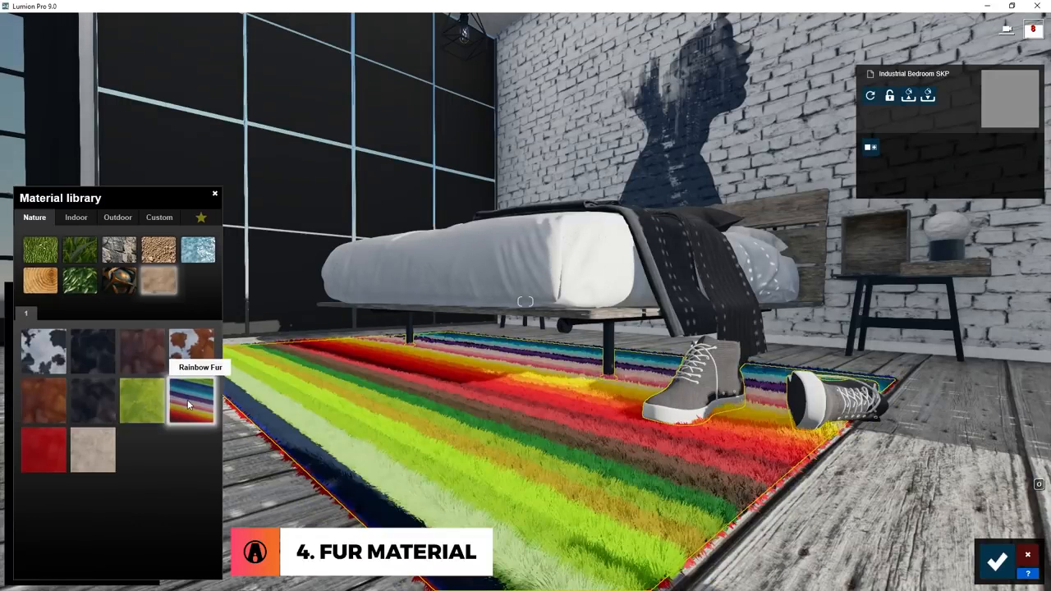
pyautogui.click(38, 449)
pyautogui.click(94, 448)
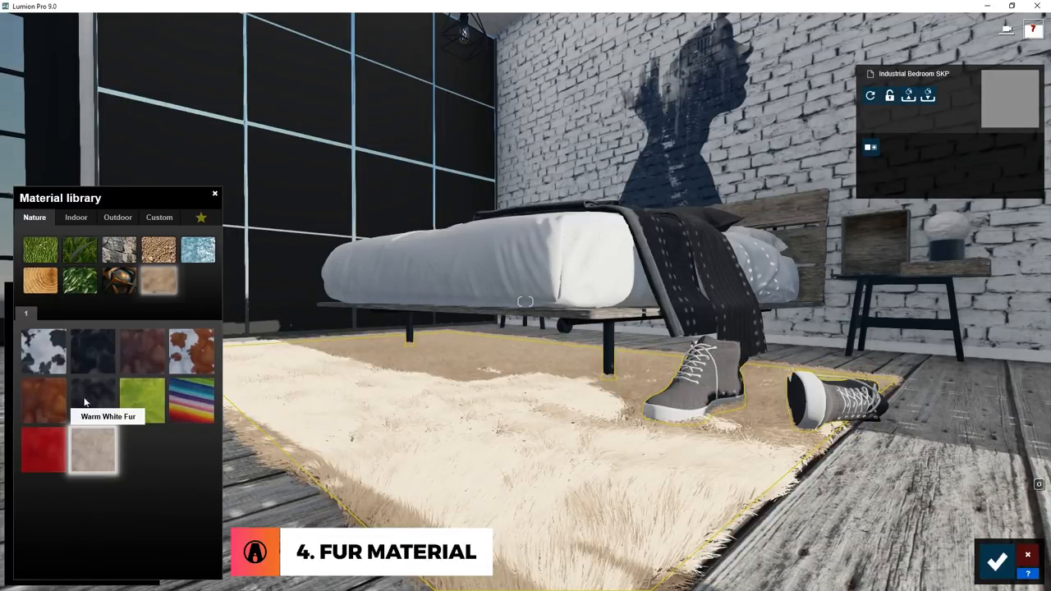
# Apply Black Velvet Fur to the rug, test Colorization at 0.0 and 1.0, and keep it at 1.0 with a black colour.
pyautogui.click(88, 361)
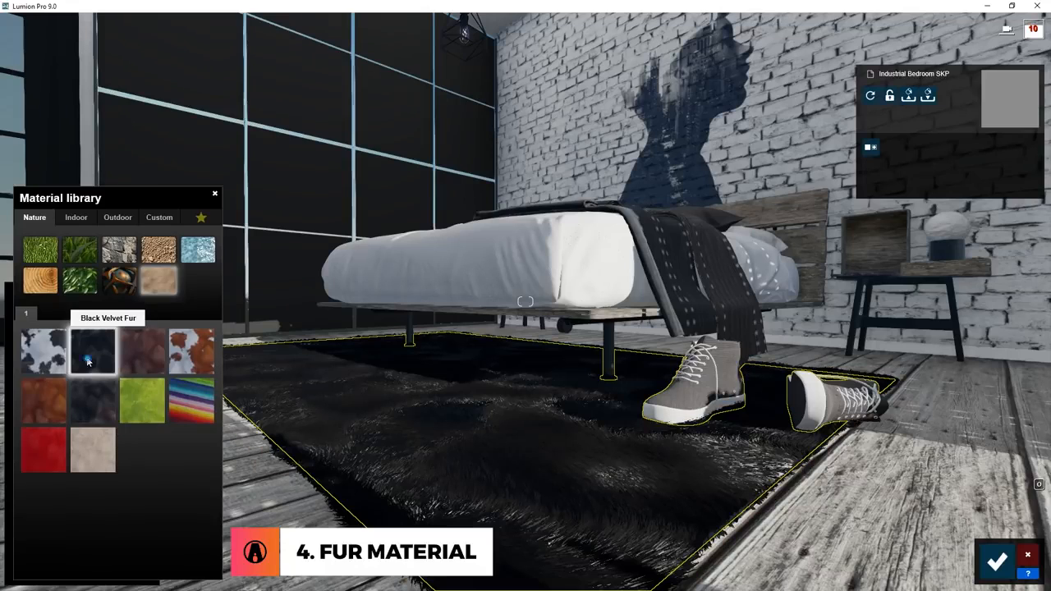
pyautogui.click(88, 355)
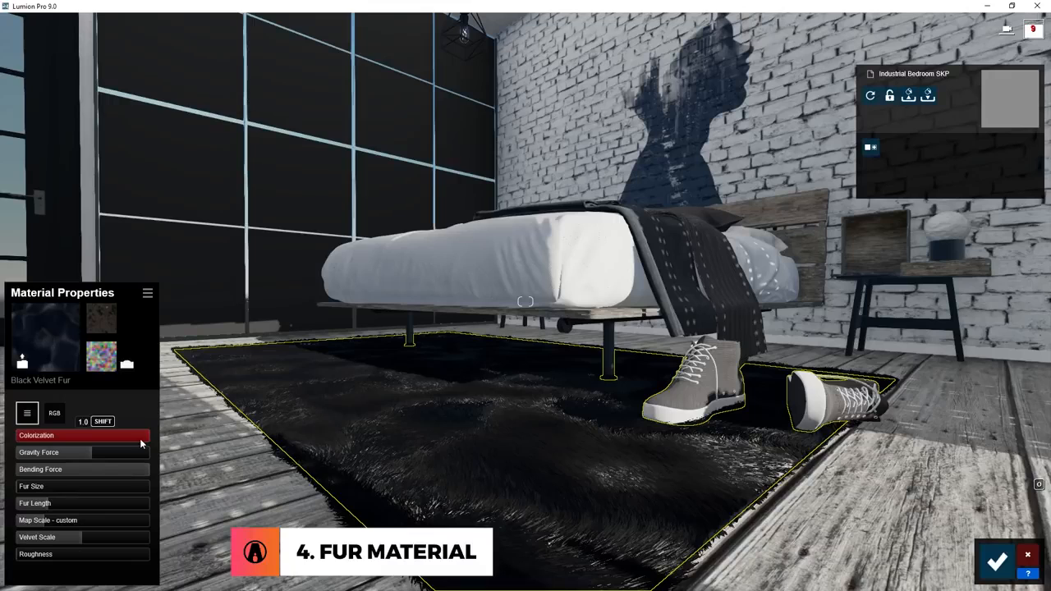
pyautogui.moveTo(103, 440); pyautogui.dragTo(6, 443)
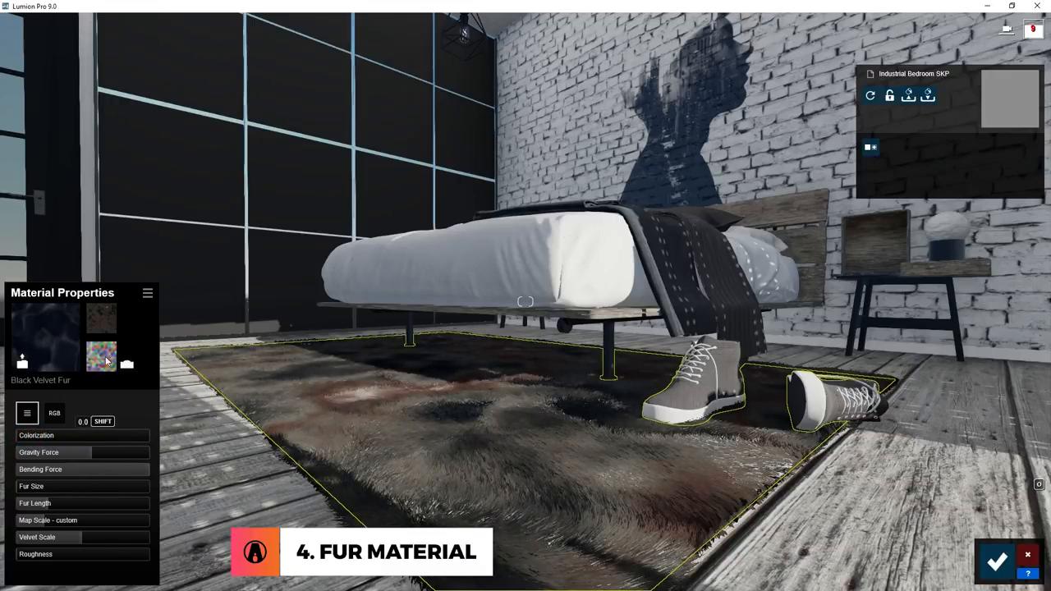
pyautogui.moveTo(31, 443); pyautogui.dragTo(174, 447)
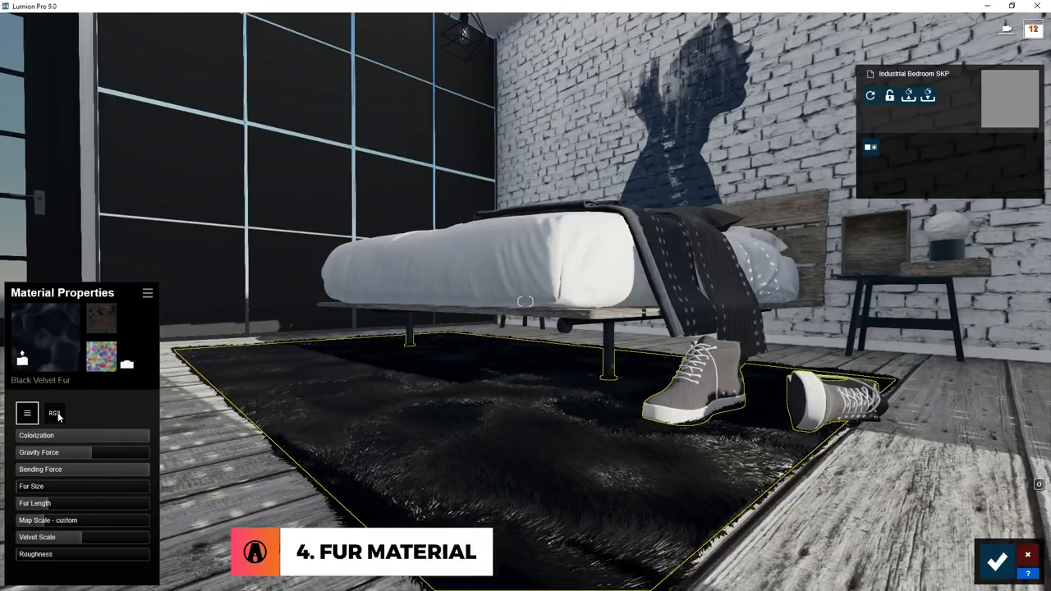
pyautogui.click(57, 416)
pyautogui.moveTo(99, 498)
pyautogui.mouseDown()
pyautogui.moveTo(101, 445)
pyautogui.moveTo(102, 500)
pyautogui.mouseUp()
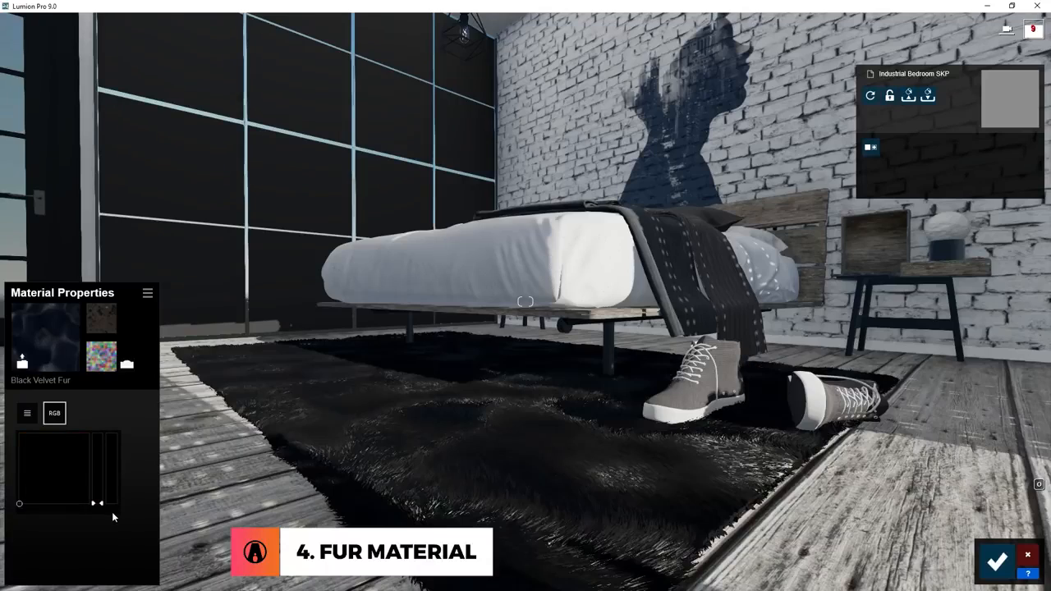
# Tune the rug fur with full Gravity Force, Bending Force about 0.2, short Fur Length, slightly larger Fur Size and Velvet Scale 0.5.
pyautogui.click(28, 412)
pyautogui.moveTo(31, 490)
pyautogui.mouseDown()
pyautogui.moveTo(40, 490)
pyautogui.moveTo(30, 490)
pyautogui.mouseUp()
pyautogui.moveTo(49, 506); pyautogui.dragTo(62, 505)
pyautogui.moveTo(102, 472); pyautogui.dragTo(33, 507)
pyautogui.moveTo(64, 541); pyautogui.dragTo(91, 543)
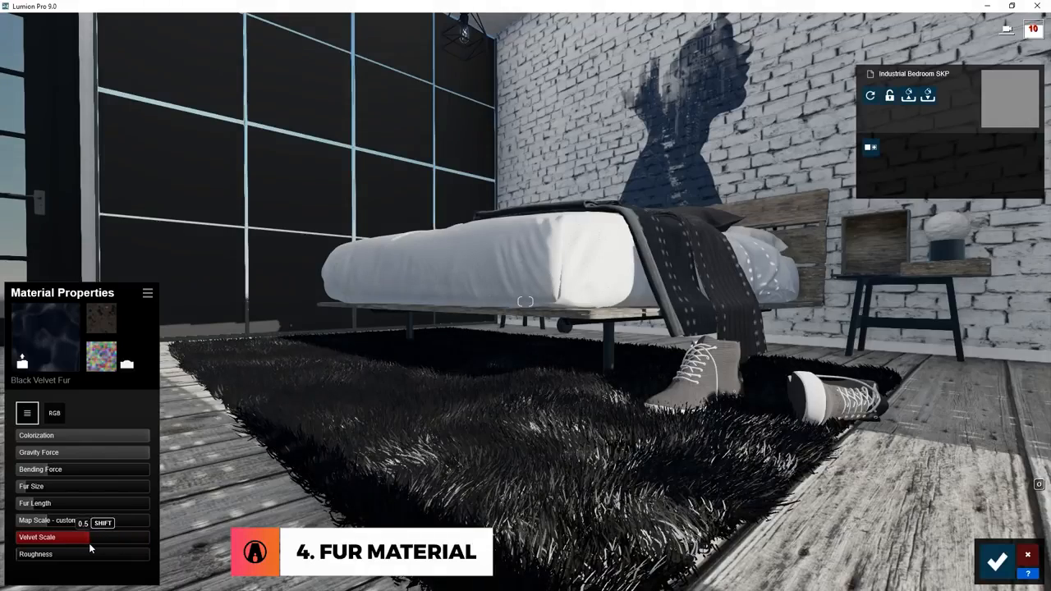
pyautogui.moveTo(31, 555); pyautogui.dragTo(158, 563)
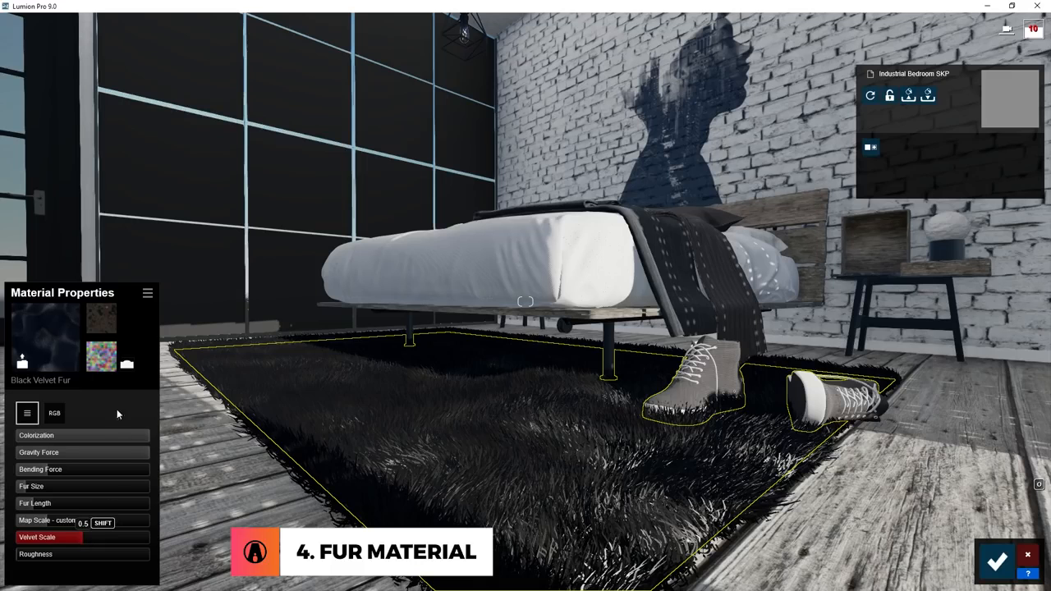
# Load InteriorDesignRugDiamonds001_COL_VAR1 as the rug's colour map, set Colorization to zero and adjust the fur and map scale.
pyautogui.click(111, 316)
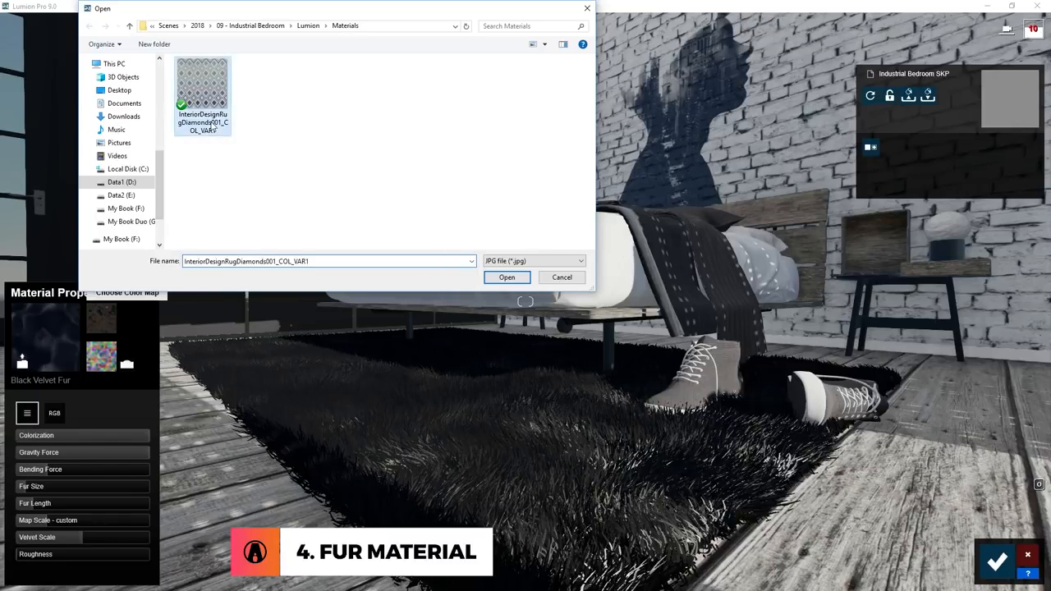
pyautogui.doubleClick(212, 123)
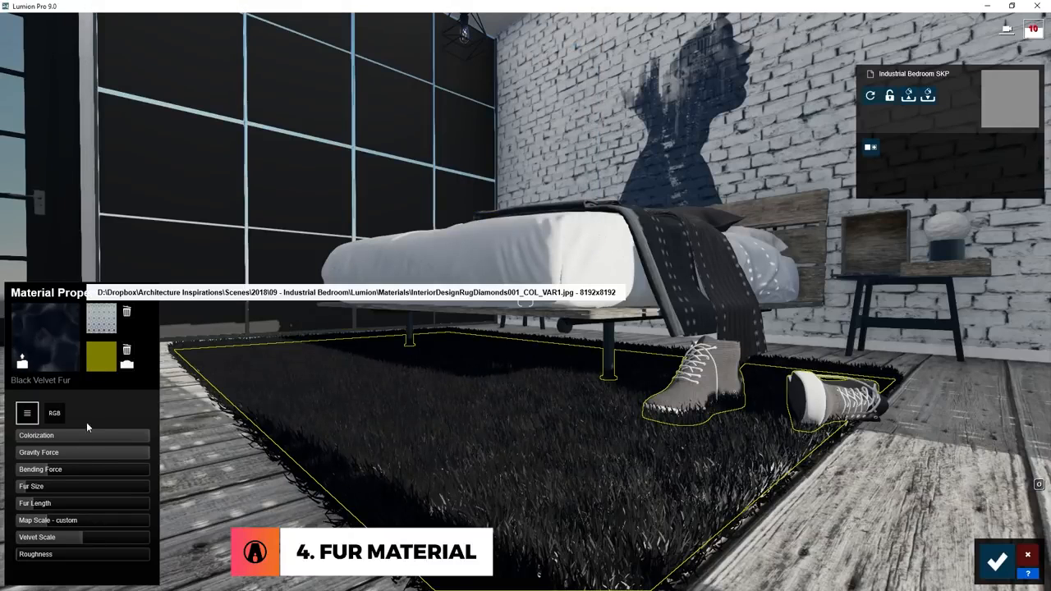
pyautogui.moveTo(135, 437); pyautogui.dragTo(18, 443)
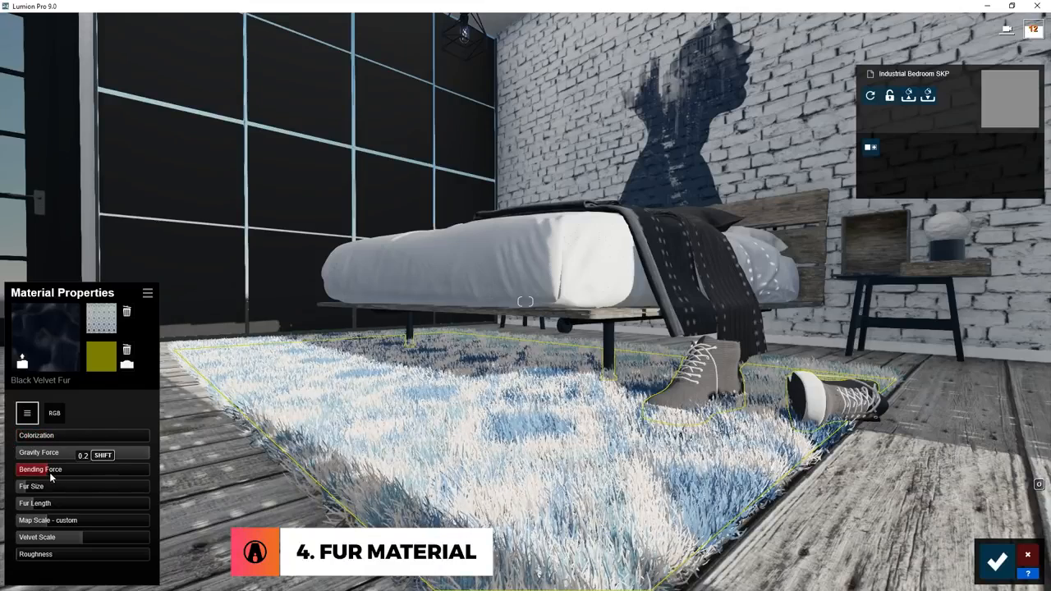
pyautogui.moveTo(28, 490); pyautogui.dragTo(72, 533)
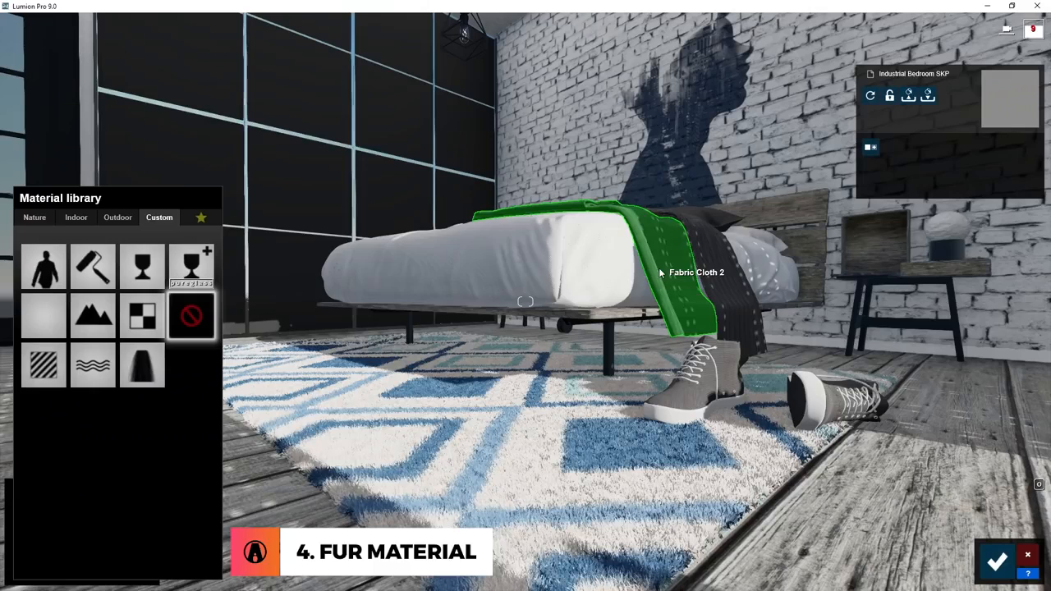
# Apply Black Velvet Fur to the bed's throw blanket, recolour it white, set Gravity Force to 0.0 and adjust Velvet Scale.
pyautogui.click(34, 216)
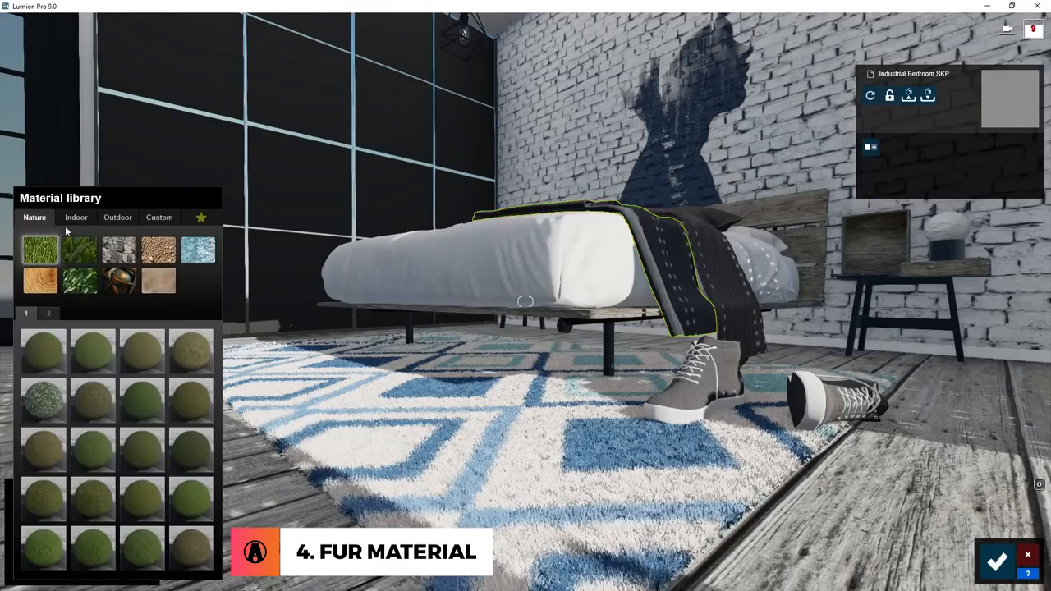
pyautogui.click(158, 279)
pyautogui.click(101, 356)
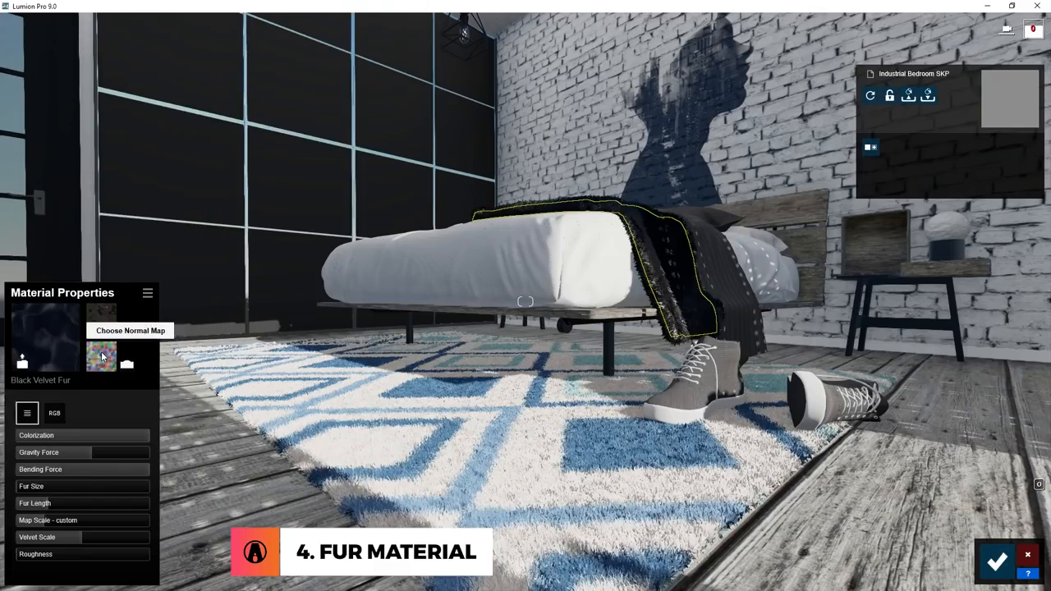
pyautogui.click(52, 410)
pyautogui.click(26, 413)
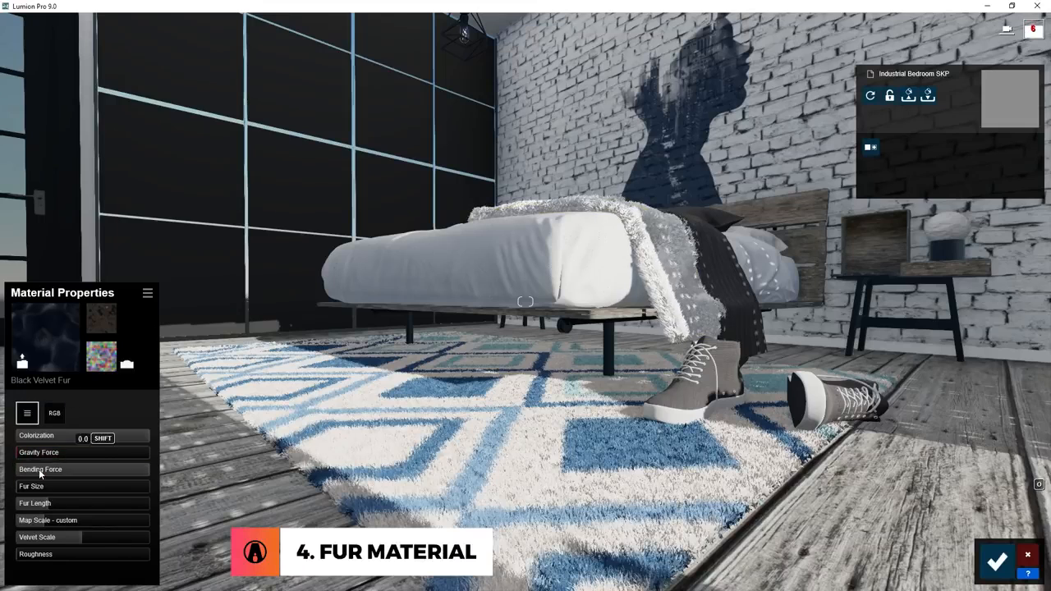
pyautogui.moveTo(34, 538); pyautogui.dragTo(82, 537)
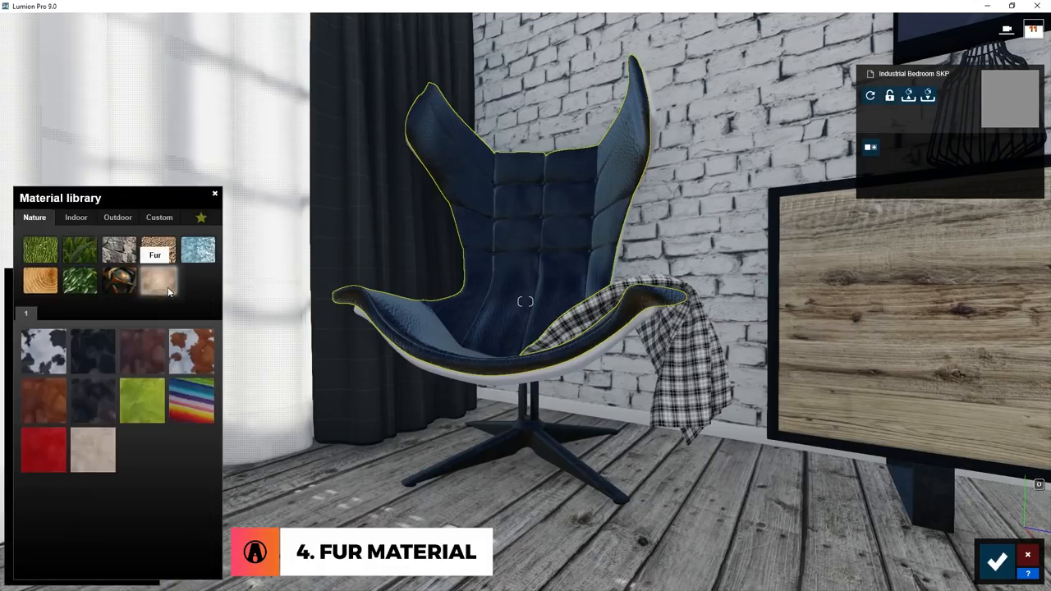
# Apply Red Fur to the armchair, recolour it blue and choose the velvet-sofa-moon-111 image as its colour map.
pyautogui.click(55, 449)
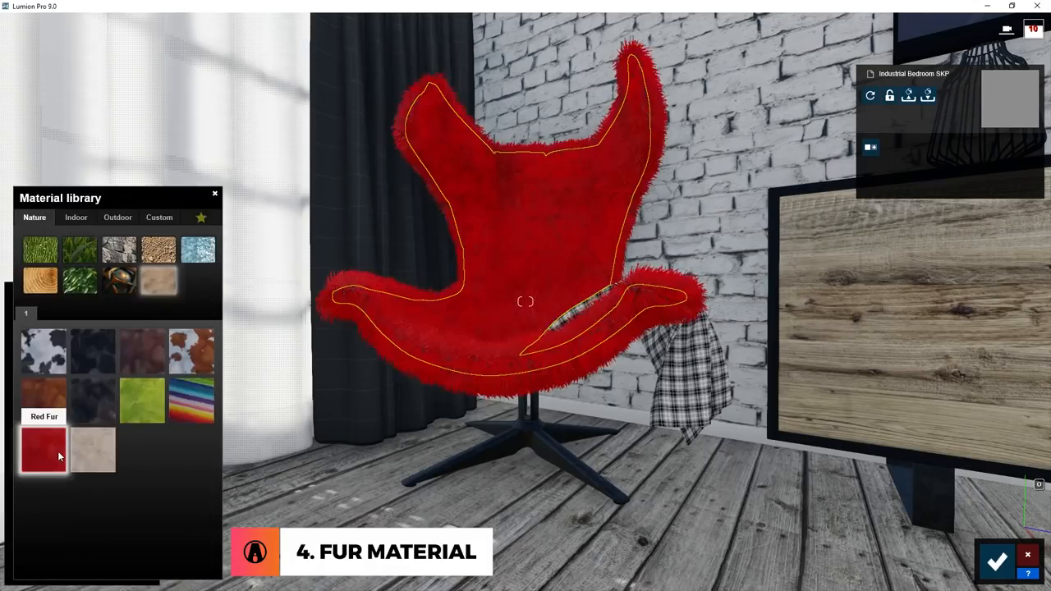
pyautogui.click(54, 413)
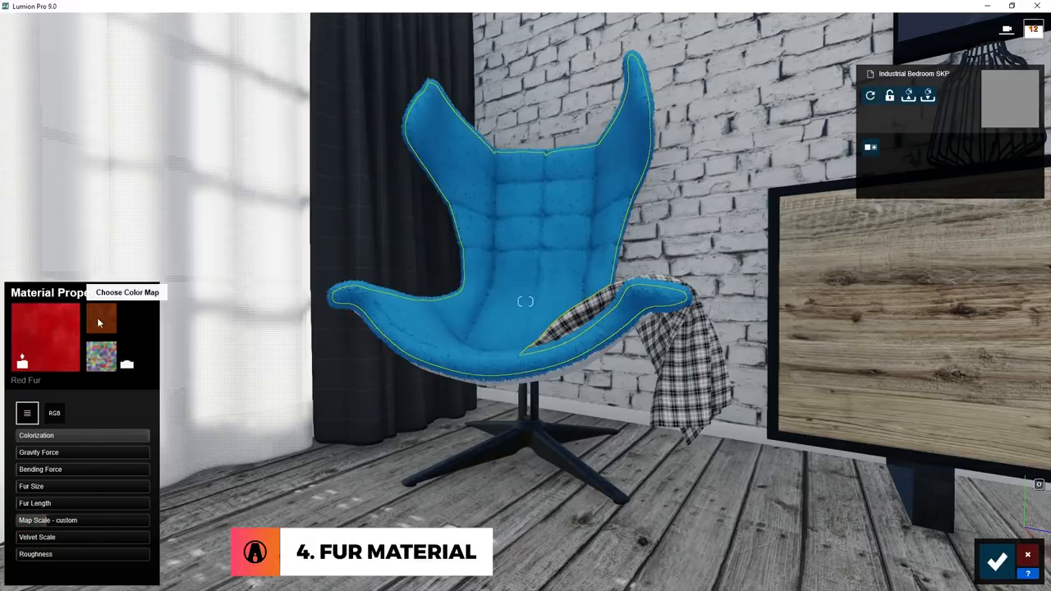
pyautogui.click(101, 318)
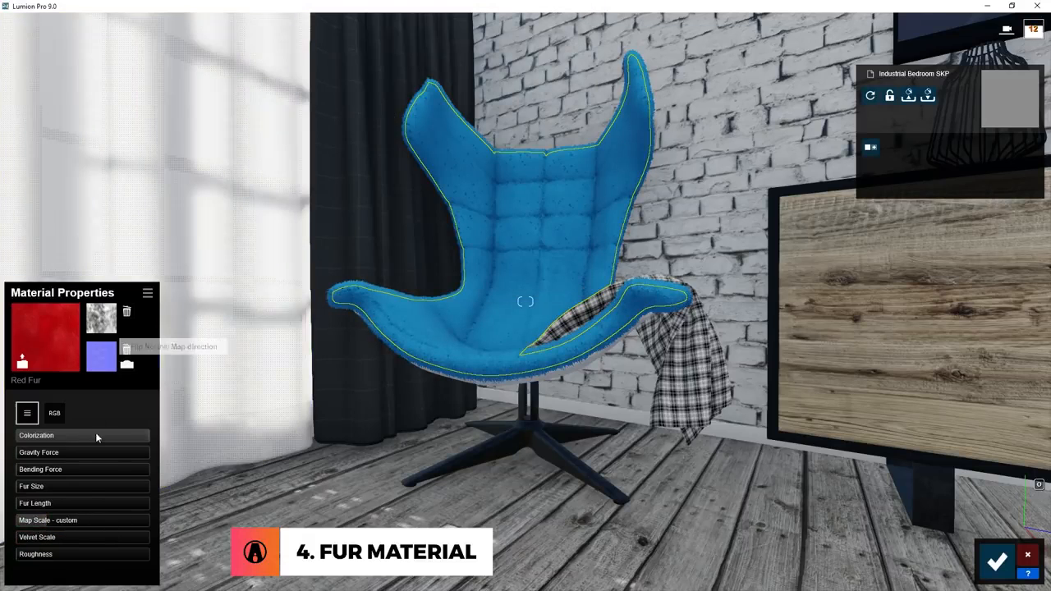
# Lower Colorization on the armchair's fur to about two thirds and change its colour to a muted grey-blue.
pyautogui.moveTo(96, 437)
pyautogui.mouseDown()
pyautogui.moveTo(105, 438)
pyautogui.moveTo(24, 438)
pyautogui.moveTo(97, 437)
pyautogui.mouseUp()
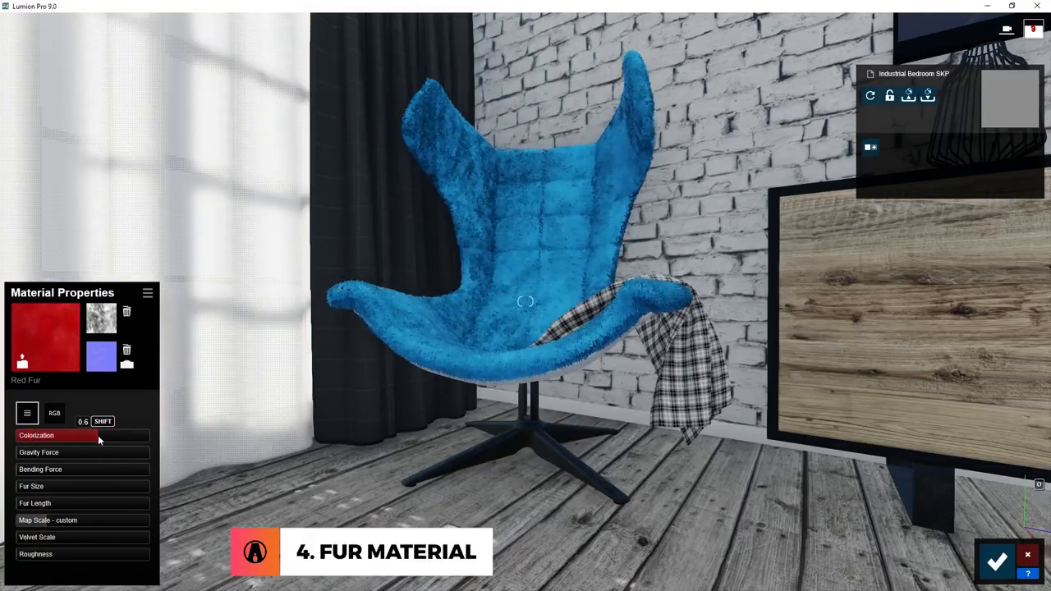
pyautogui.click(54, 413)
pyautogui.click(64, 475)
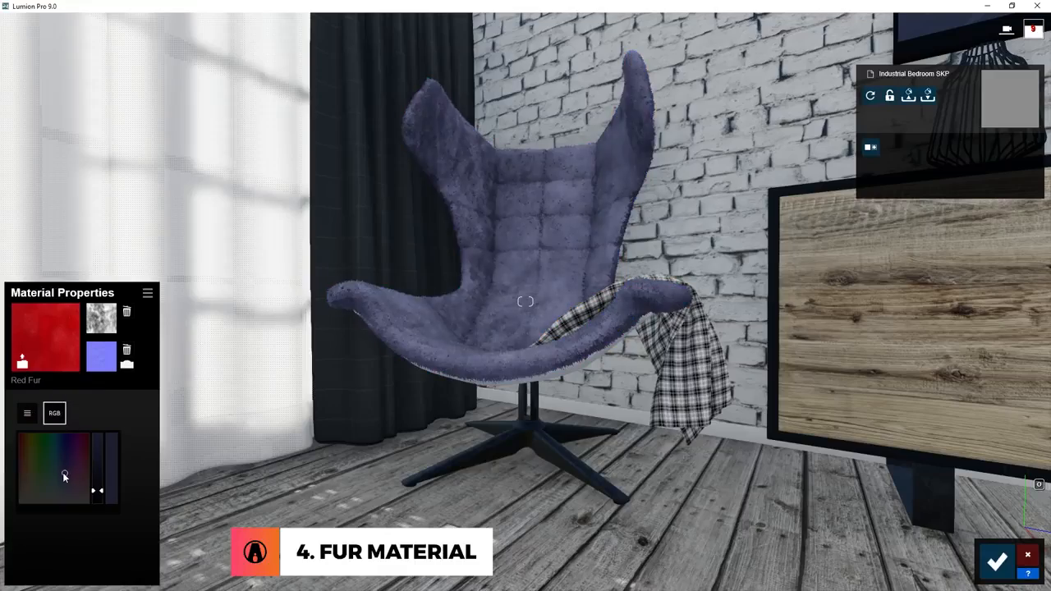
pyautogui.click(25, 416)
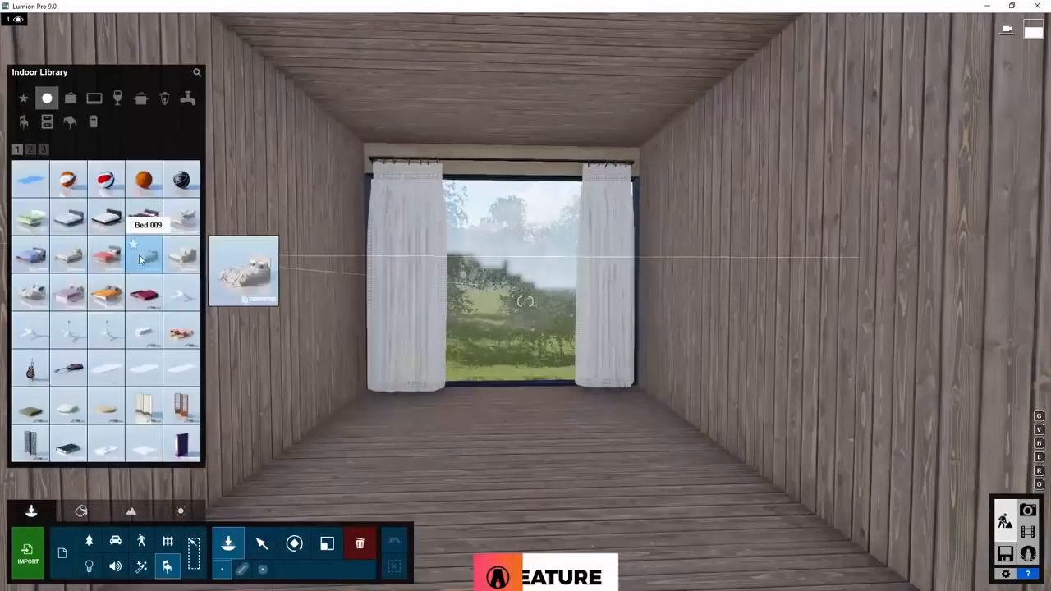
# Position Bed 009 along the wooden room's wall and add further indoor objects, including a lamp, a sideboard and TV 003.
pyautogui.click(316, 432)
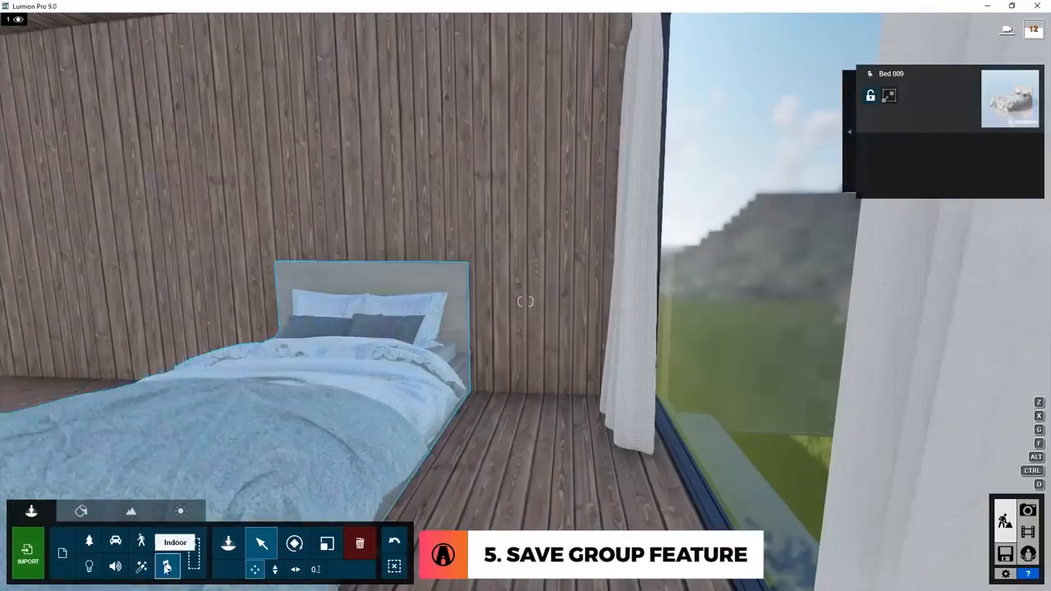
pyautogui.click(167, 565)
pyautogui.click(31, 150)
pyautogui.click(511, 373)
pyautogui.click(167, 566)
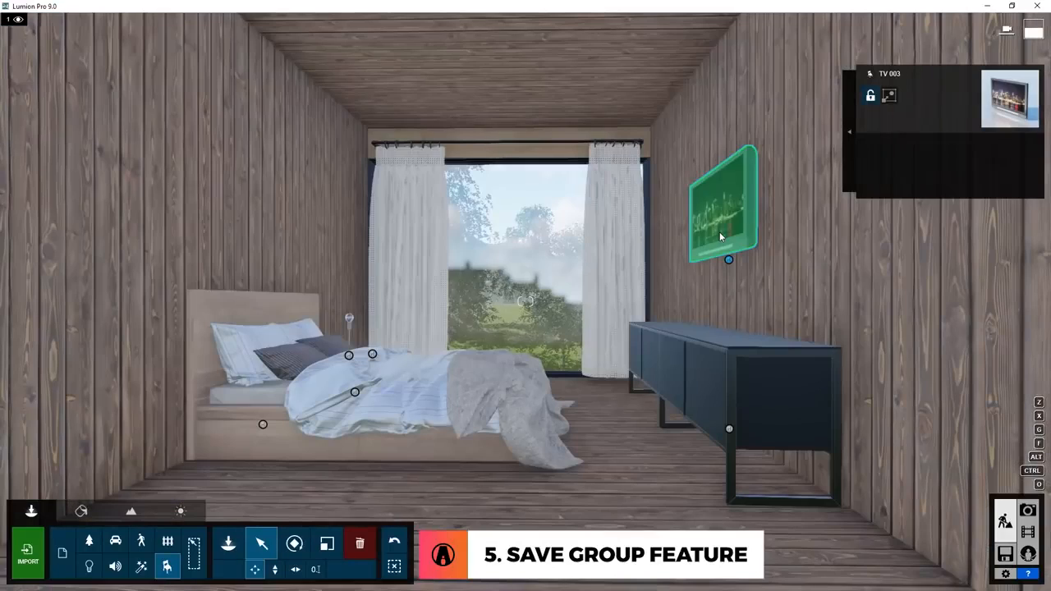
# Group the bed, lamp, sideboard, TV and other bedside items, and save them as a Lumion group file in the Groups folder.
pyautogui.click(716, 232)
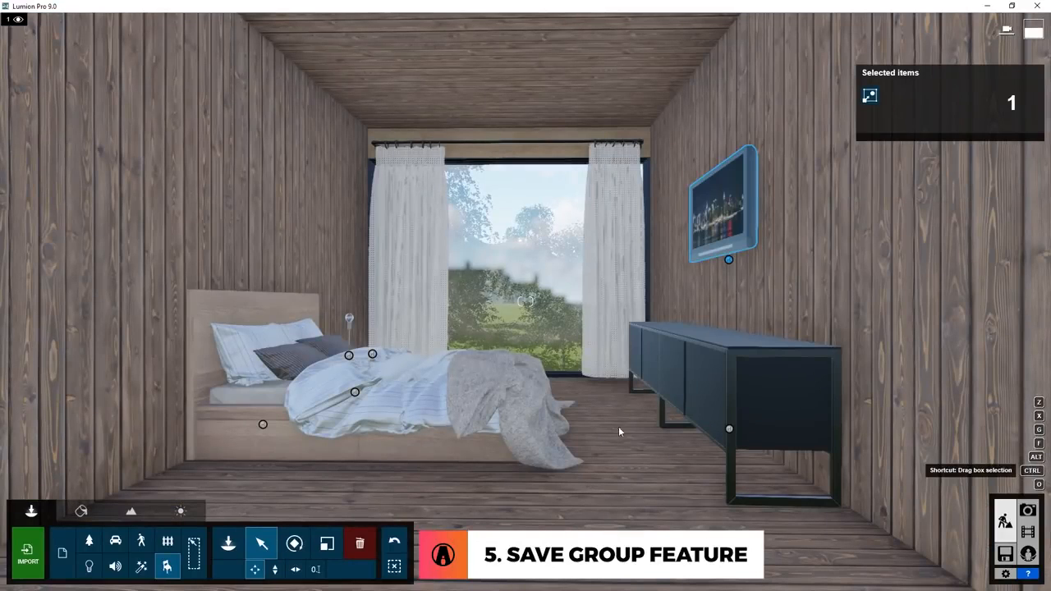
pyautogui.keyDown('ctrl'); pyautogui.moveTo(171, 108); pyautogui.dragTo(887, 515); pyautogui.keyUp('ctrl')
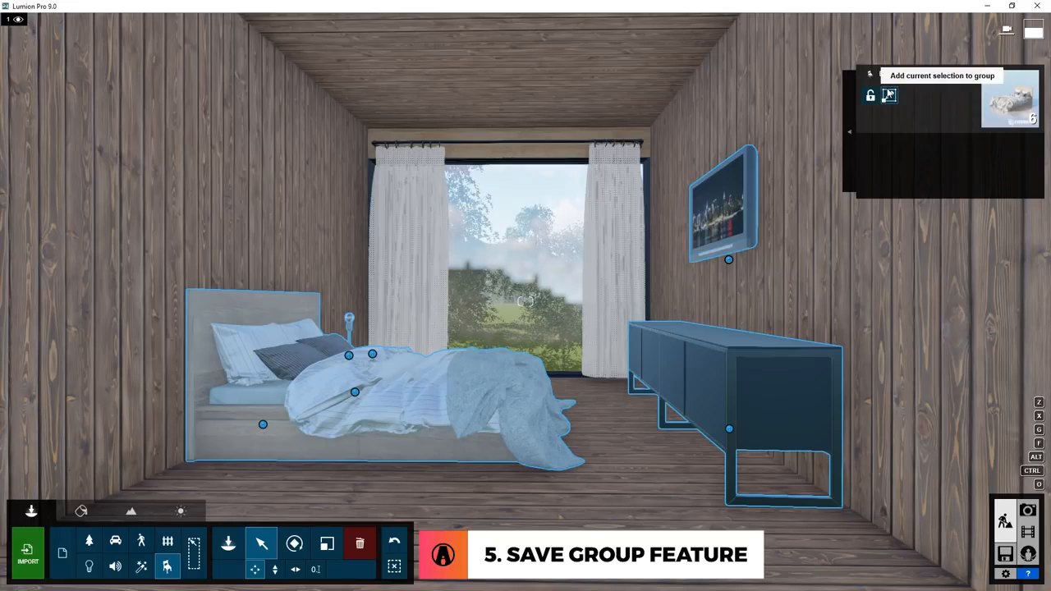
pyautogui.click(888, 95)
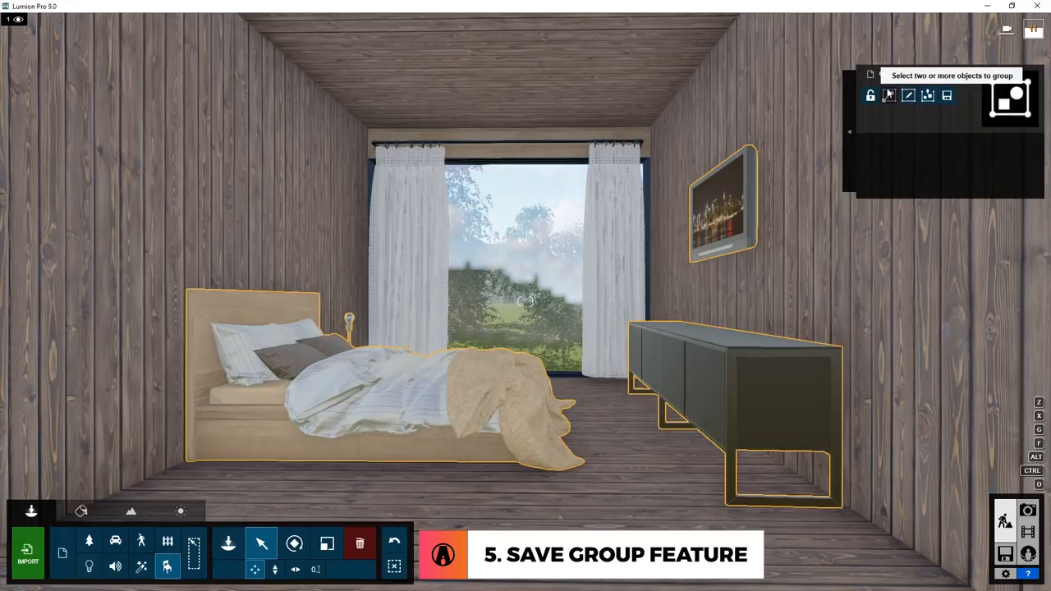
pyautogui.click(947, 95)
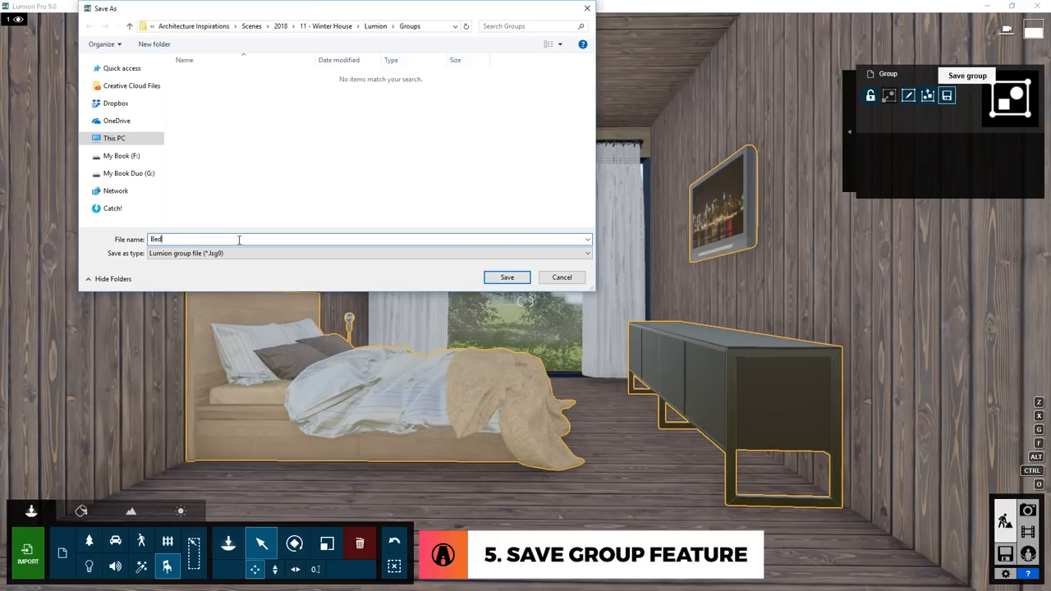
pyautogui.press('Return')
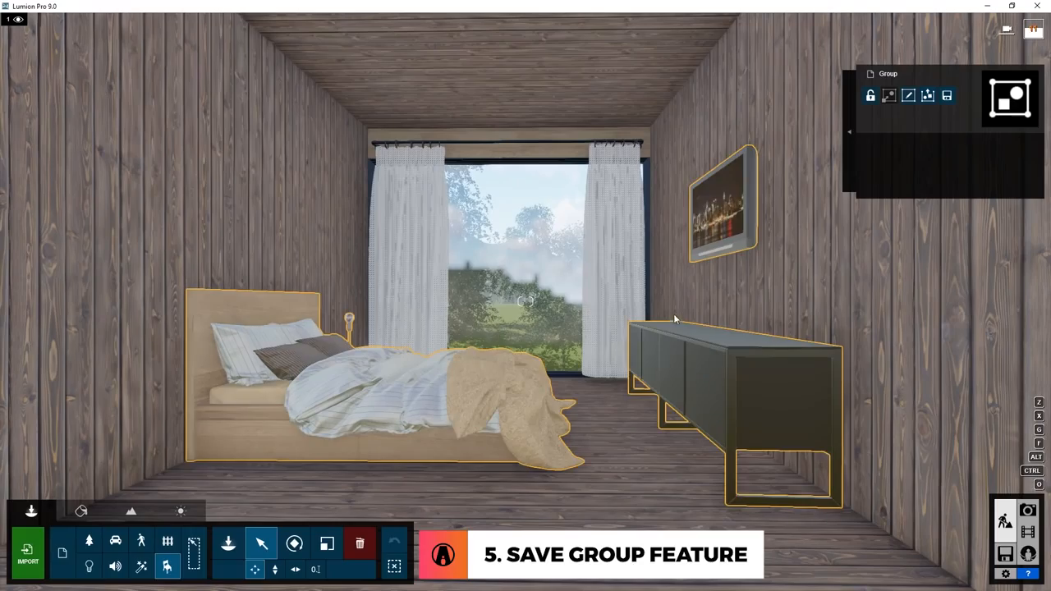
# Load the saved bedroom group and place it in the empty wooden room with the headboard against the side wall.
pyautogui.press('w')
pyautogui.moveTo(673, 318); pyautogui.dragTo(386, 318, button='right')
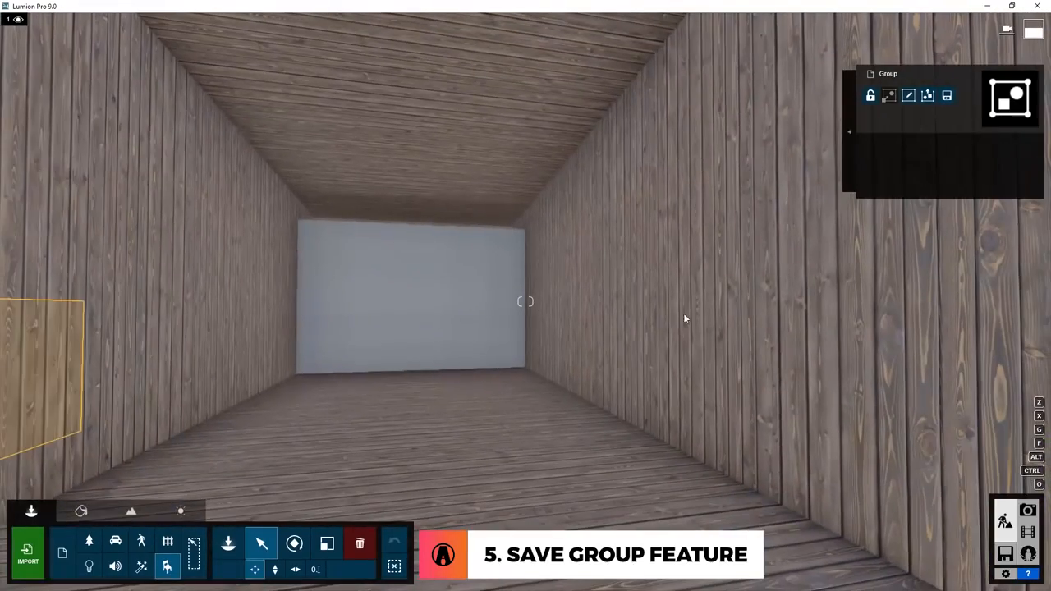
pyautogui.click(231, 550)
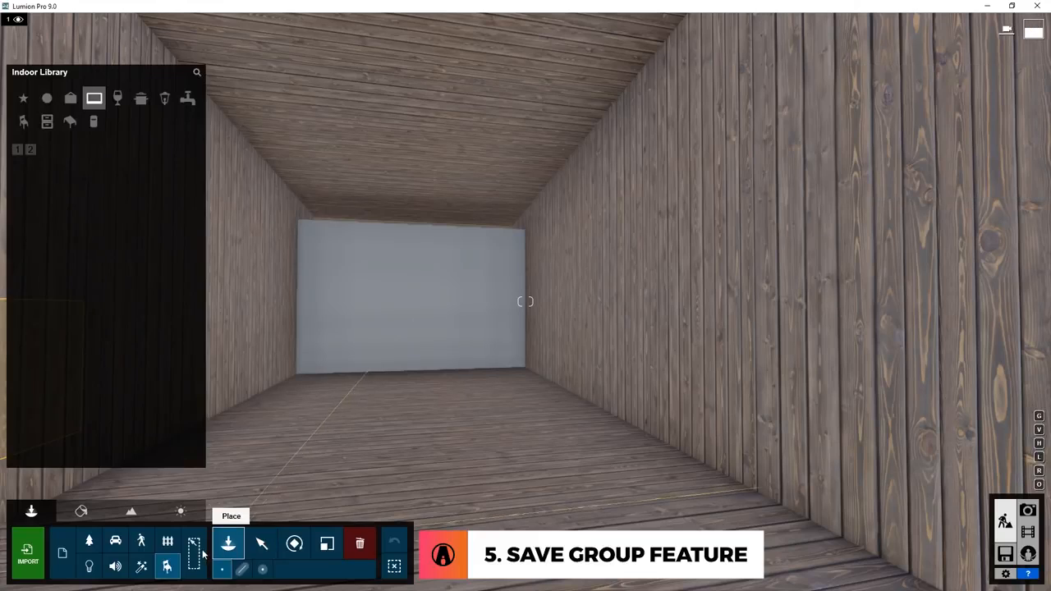
pyautogui.click(202, 555)
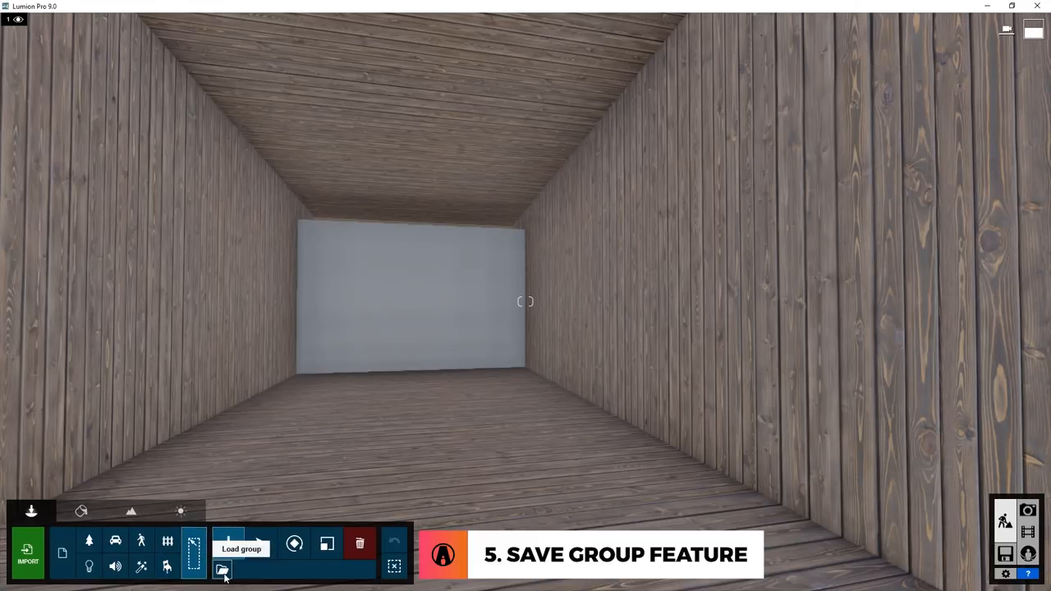
pyautogui.click(221, 570)
pyautogui.doubleClick(312, 78)
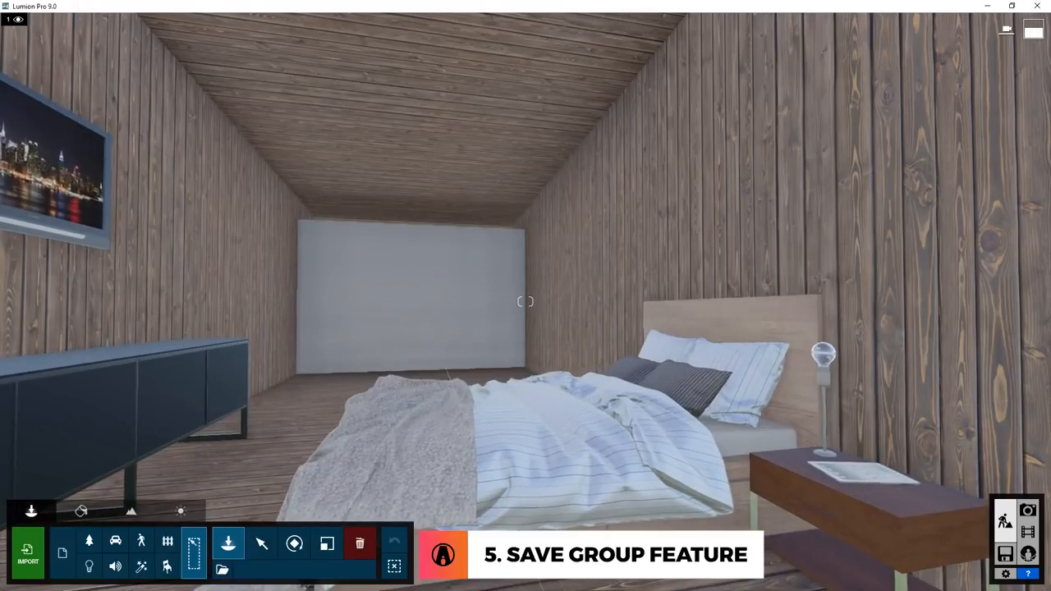
pyautogui.click(414, 516)
pyautogui.moveTo(414, 515); pyautogui.dragTo(552, 519, button='right')
pyautogui.moveTo(530, 503); pyautogui.dragTo(793, 558)
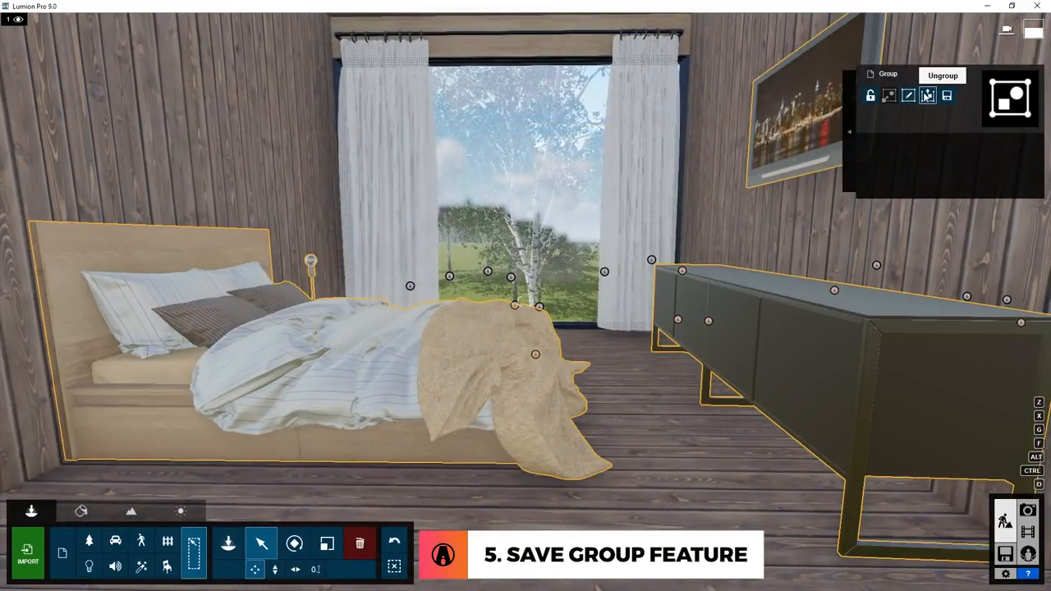
# Ungroup the bedroom furniture and replace the sideboard with Credenza 006, adjusting its position below the TV.
pyautogui.click(926, 95)
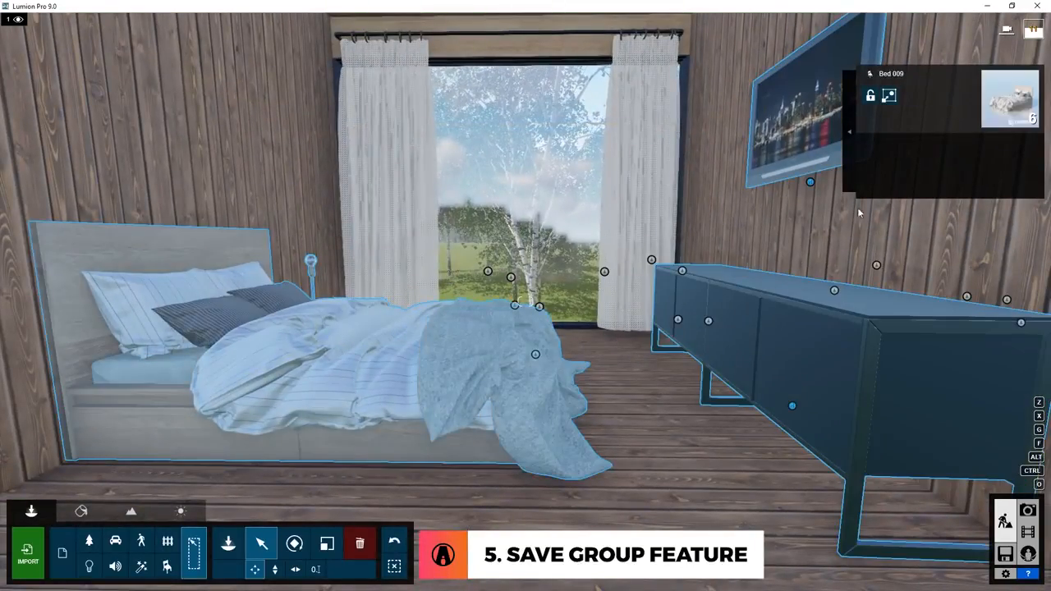
pyautogui.click(778, 329)
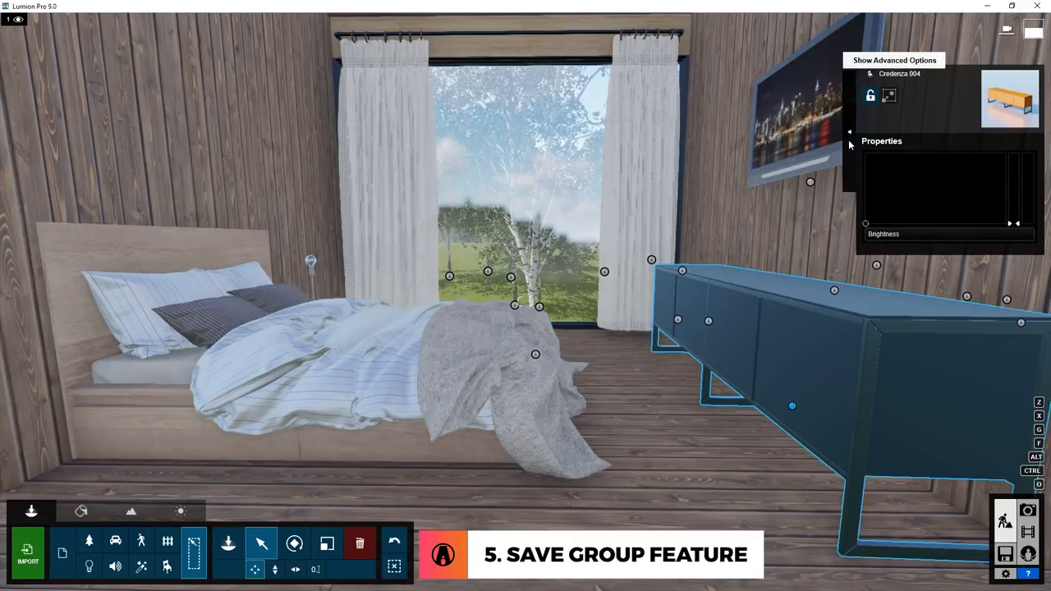
pyautogui.click(848, 139)
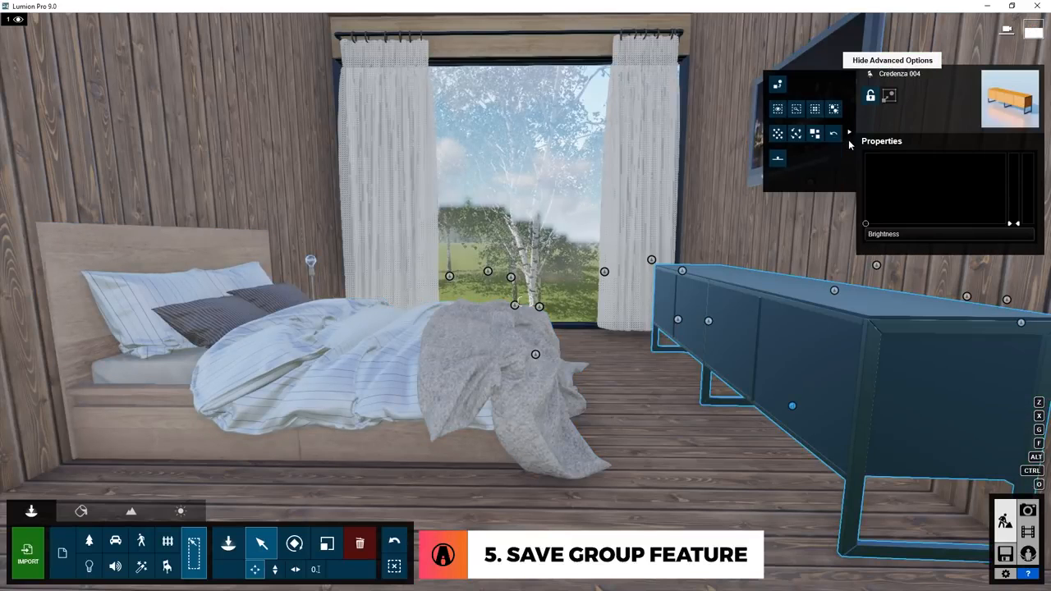
pyautogui.click(778, 86)
pyautogui.click(129, 567)
pyautogui.click(46, 122)
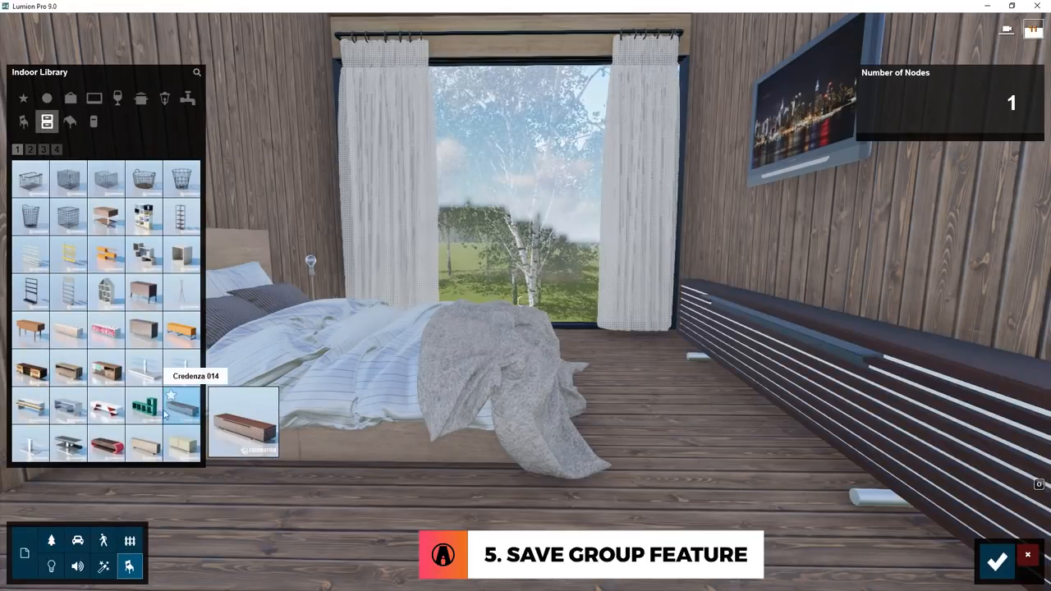
pyautogui.click(68, 369)
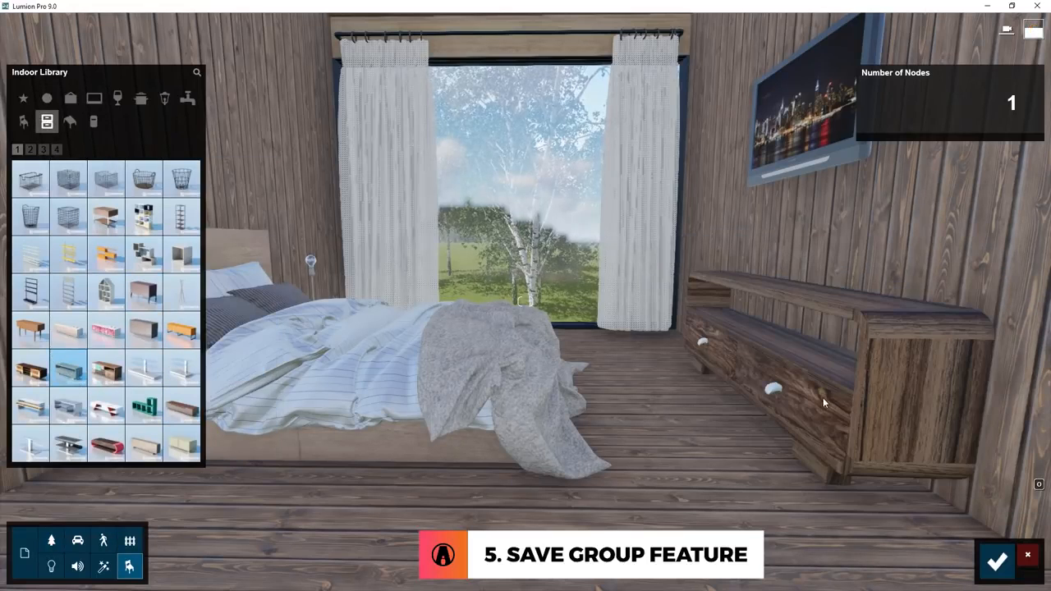
pyautogui.click(997, 562)
pyautogui.click(768, 410)
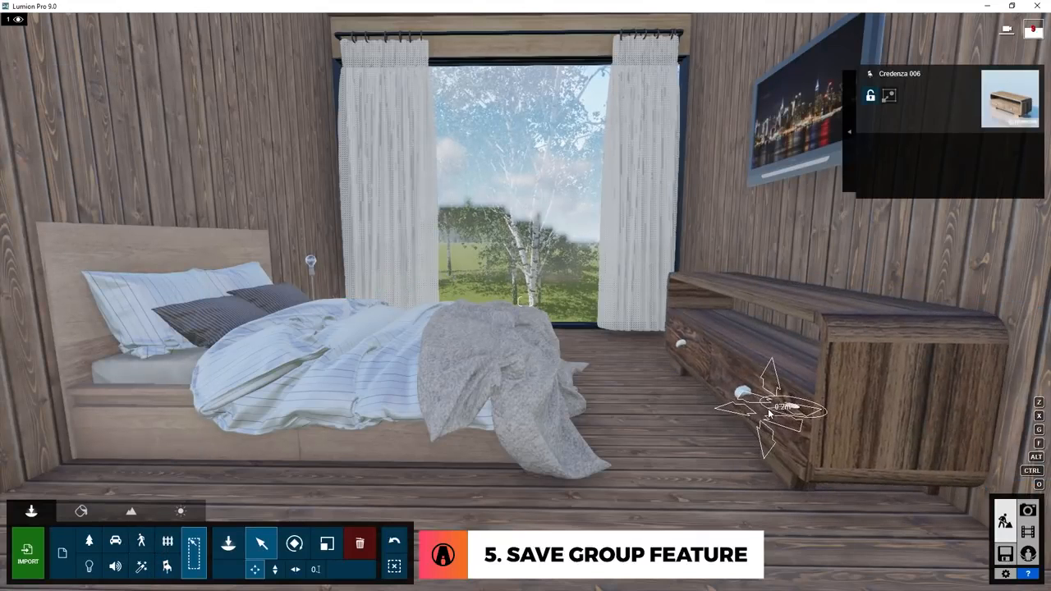